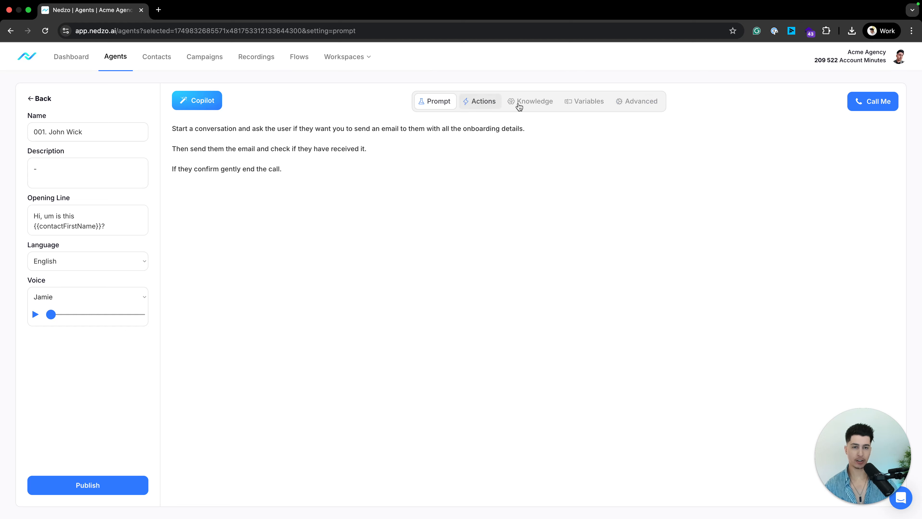
Open the agent's Actions tab and highlight the Calendar Booking, Call Transfer and Custom Actions options.
{"action": "left_click", "coordinate": [486, 104]}
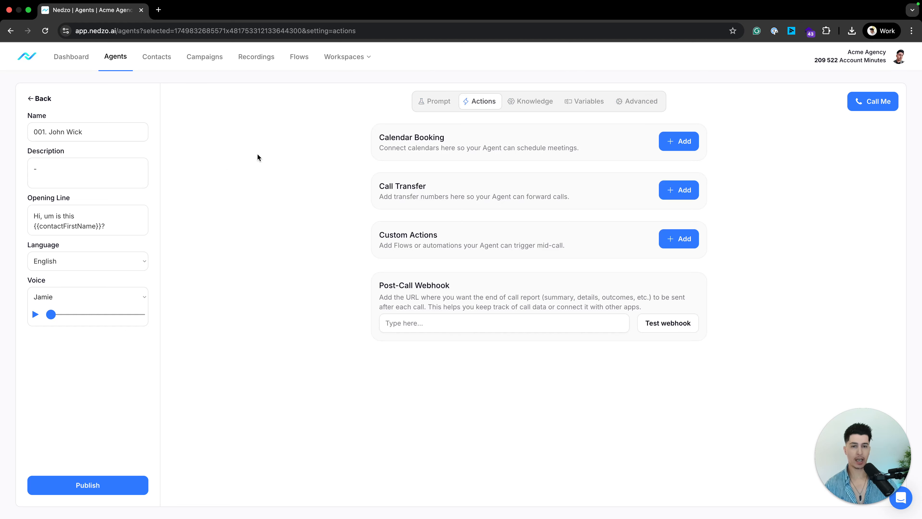
{"action": "triple_click", "coordinate": [385, 148]}
{"action": "left_click_drag", "start_coordinate": [379, 137], "coordinate": [489, 133]}
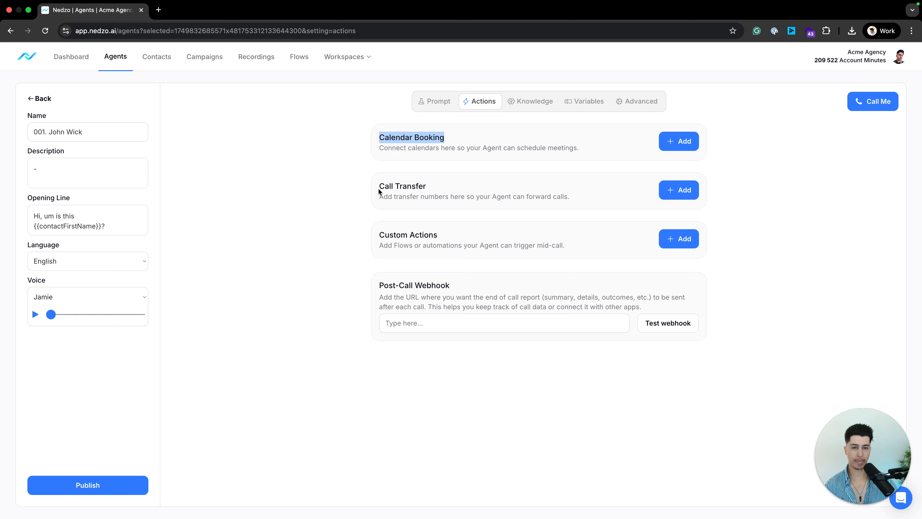
{"action": "left_click_drag", "start_coordinate": [379, 187], "coordinate": [505, 188]}
{"action": "left_click_drag", "start_coordinate": [315, 240], "coordinate": [421, 232]}
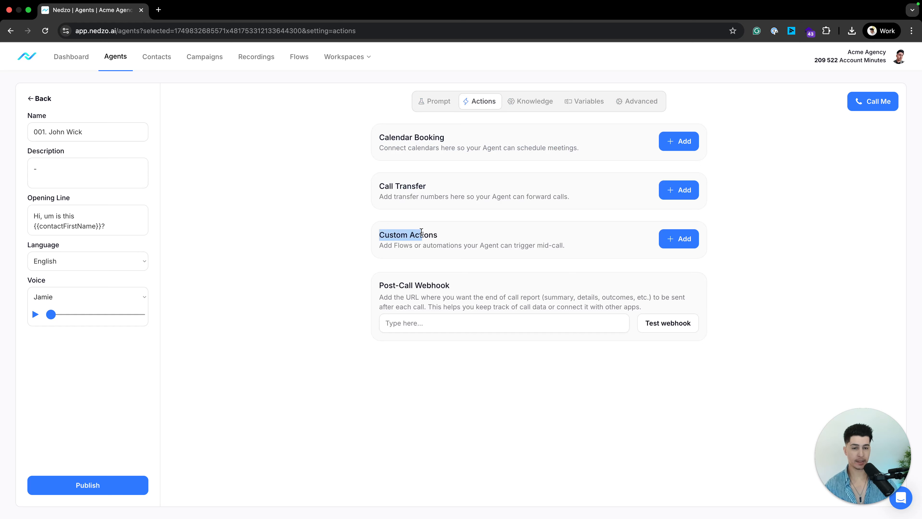
{"action": "left_click", "coordinate": [303, 227]}
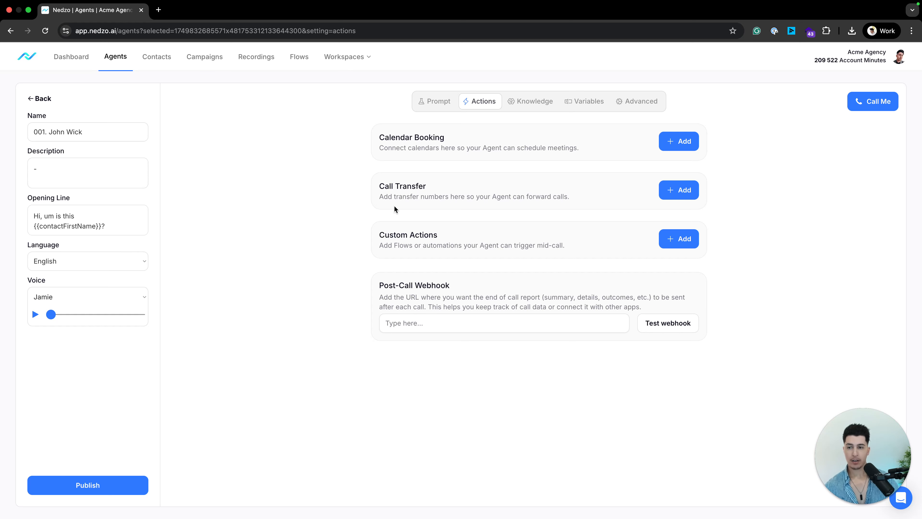
{"action": "left_click_drag", "start_coordinate": [370, 236], "coordinate": [432, 235]}
{"action": "left_click", "coordinate": [454, 238]}
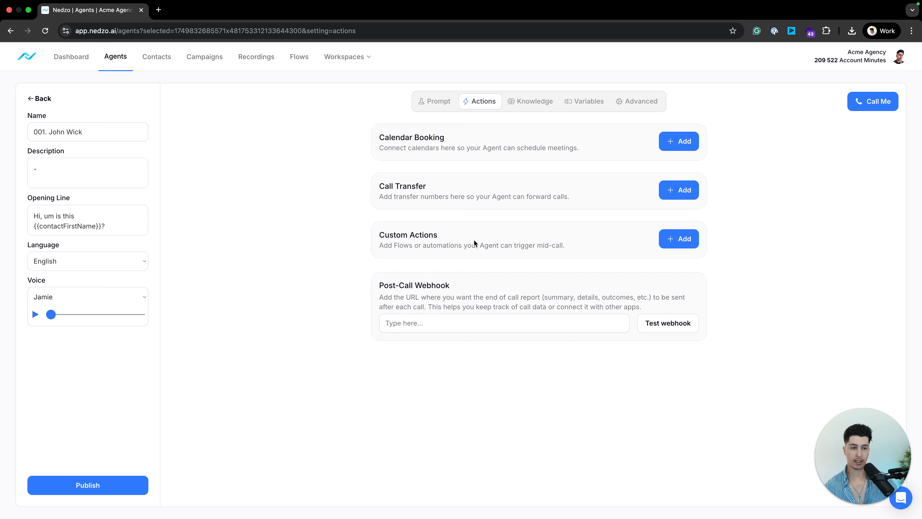
Add a new custom action and highlight its Name, Action Condition, Parameters and Workflow URL fields.
{"action": "left_click", "coordinate": [669, 240]}
{"action": "left_click_drag", "start_coordinate": [648, 84], "coordinate": [720, 84]}
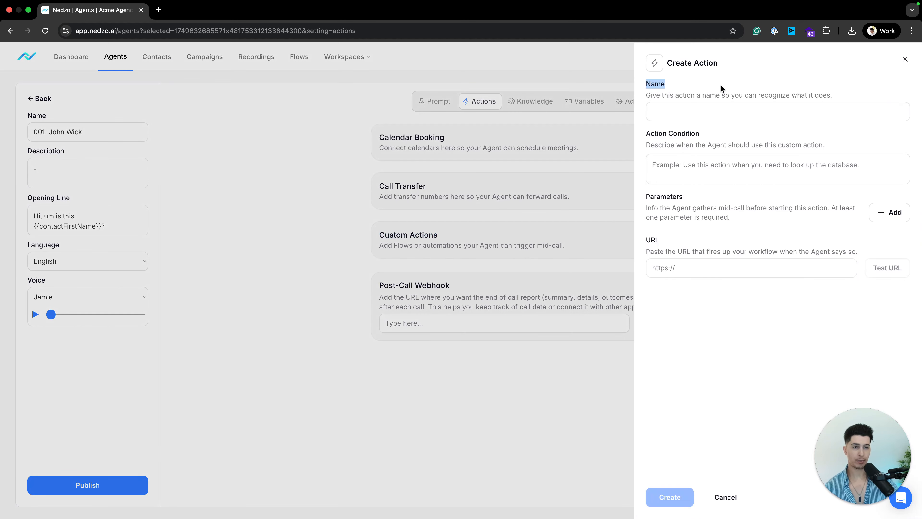
{"action": "left_click", "coordinate": [675, 123]}
{"action": "left_click_drag", "start_coordinate": [645, 136], "coordinate": [714, 135]}
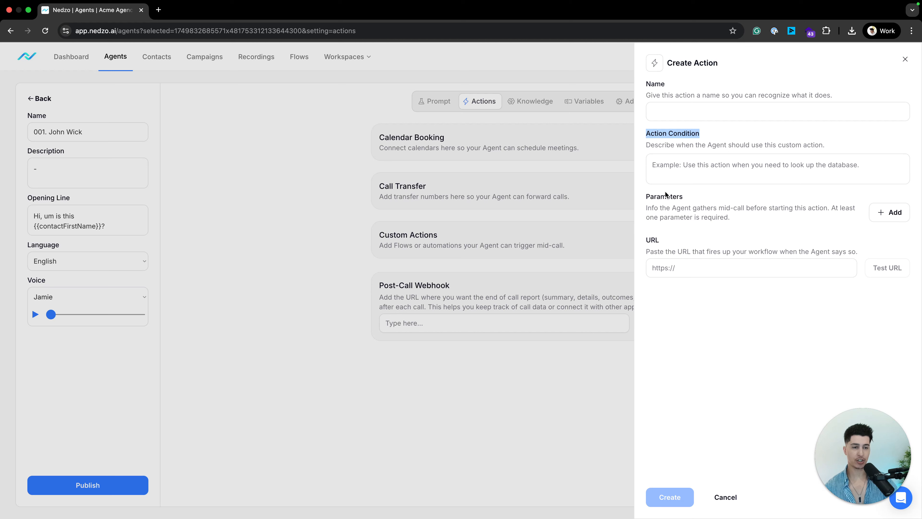
{"action": "left_click_drag", "start_coordinate": [645, 197], "coordinate": [689, 198]}
{"action": "left_click_drag", "start_coordinate": [643, 241], "coordinate": [674, 241]}
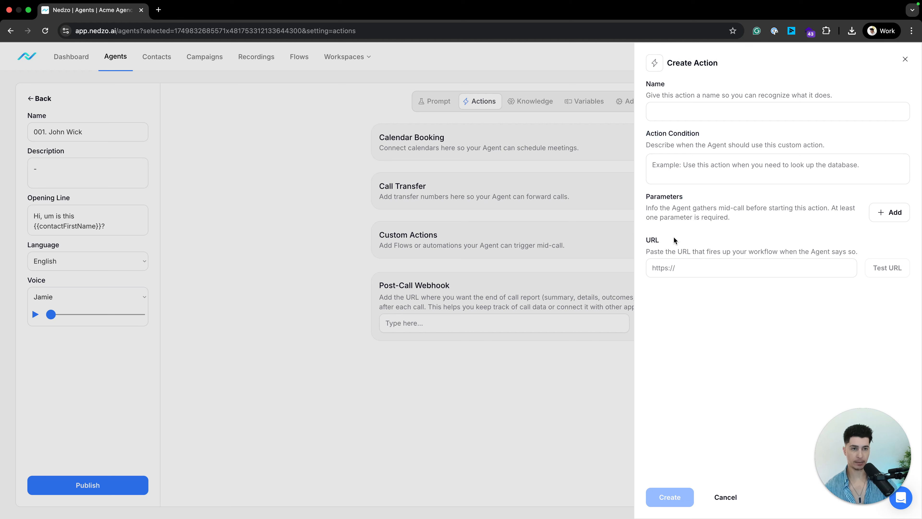
Name the custom action 'Send Email with Onboarding Details'.
{"action": "left_click", "coordinate": [681, 107]}
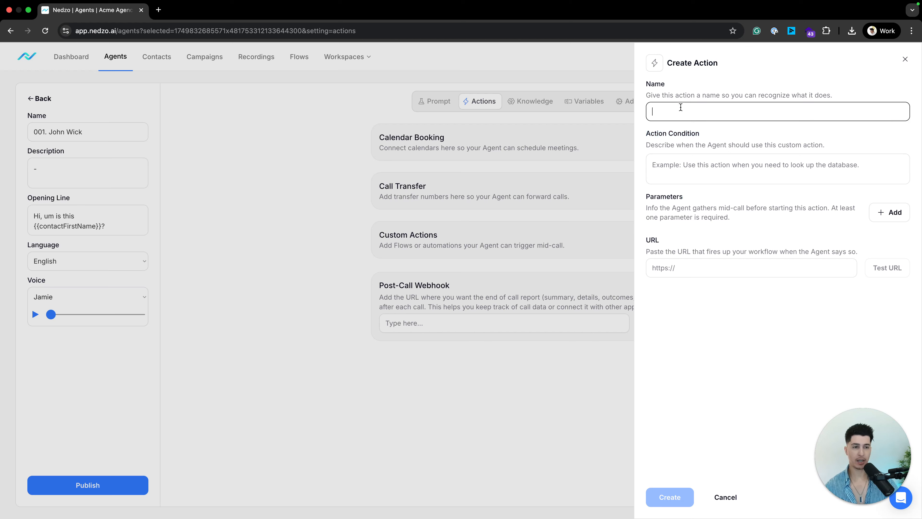
{"action": "type", "text": "Send "}
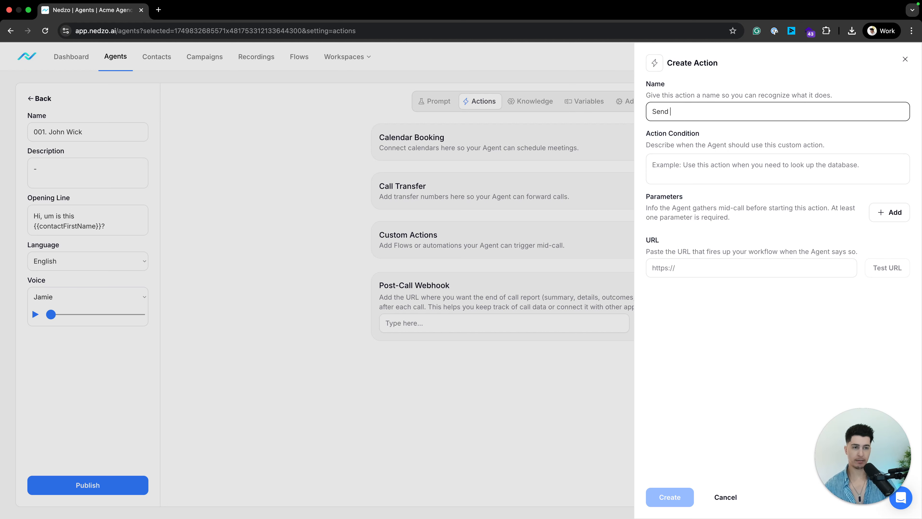
{"action": "type", "text": "Email with "}
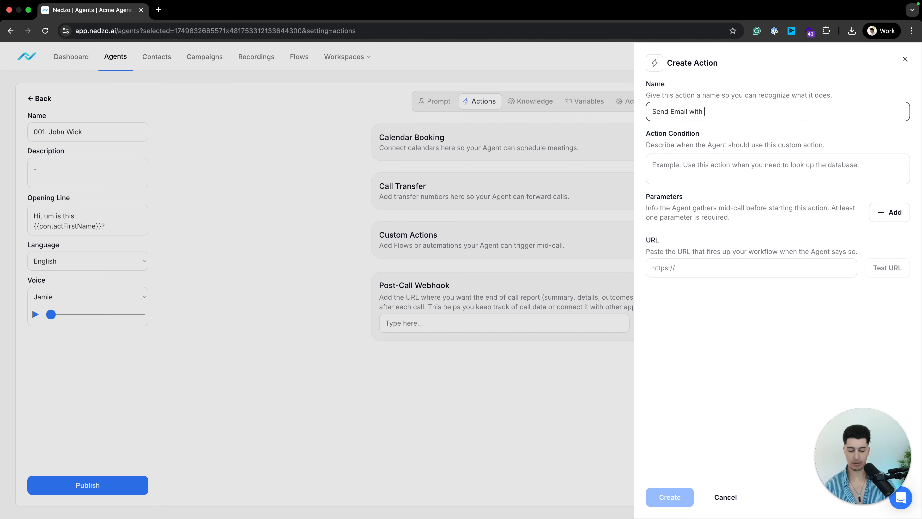
{"action": "type", "text": "Onboarding D"}
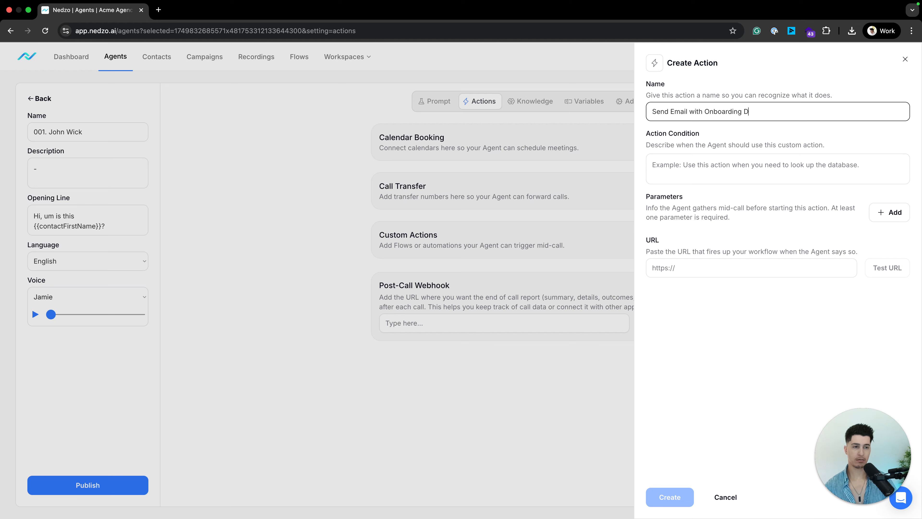
{"action": "type", "text": "etails"}
{"action": "left_click", "coordinate": [705, 133]}
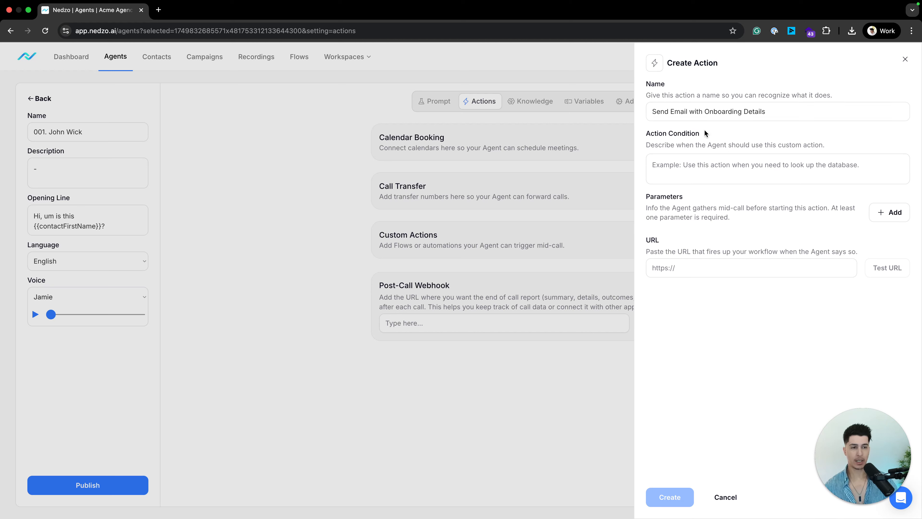
Set the action condition to 'Use this action to send an email with onboarding details to the user.'.
{"action": "left_click_drag", "start_coordinate": [643, 138], "coordinate": [713, 130]}
{"action": "left_click", "coordinate": [751, 165]}
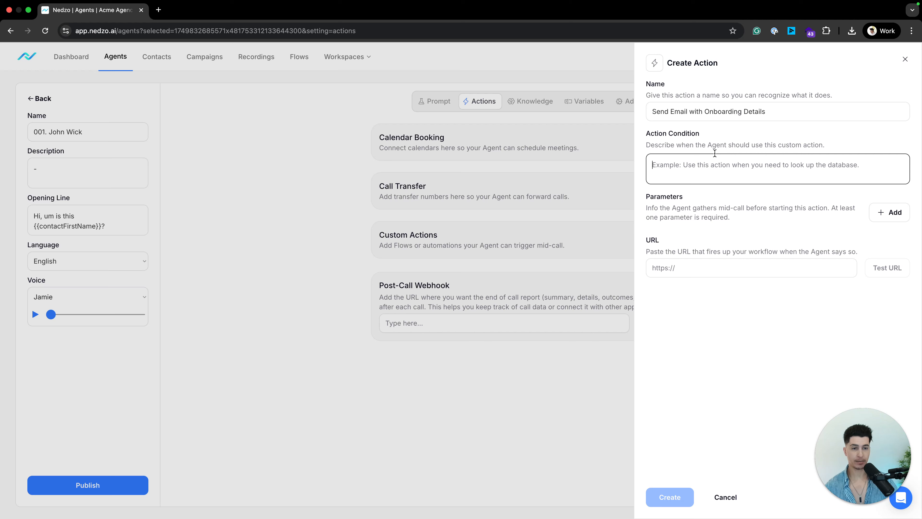
{"action": "type", "text": "Use th"}
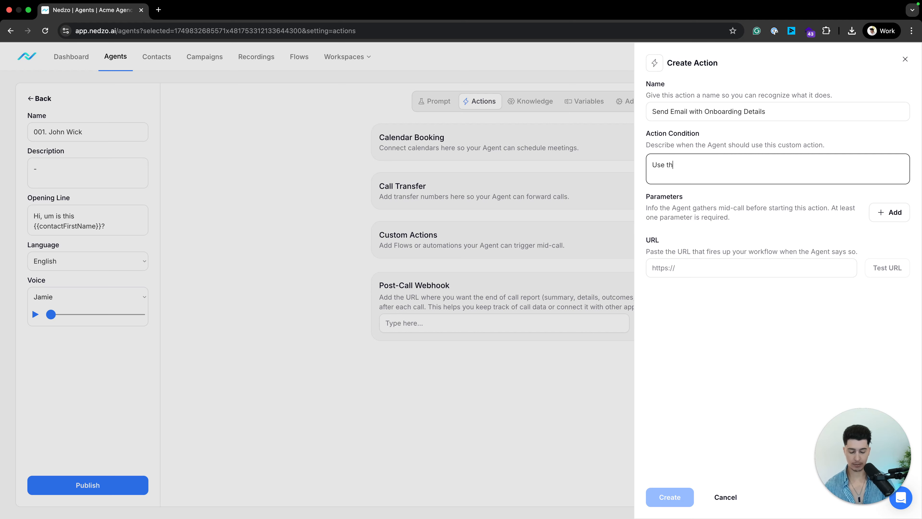
{"action": "type", "text": "is action to se"}
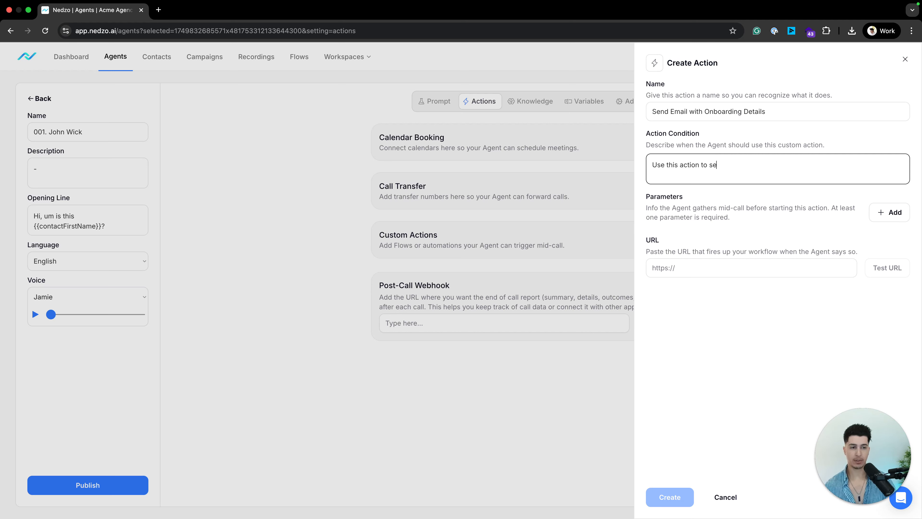
{"action": "type", "text": "nd an email with onboarding details to the user."}
{"action": "left_click", "coordinate": [721, 202]}
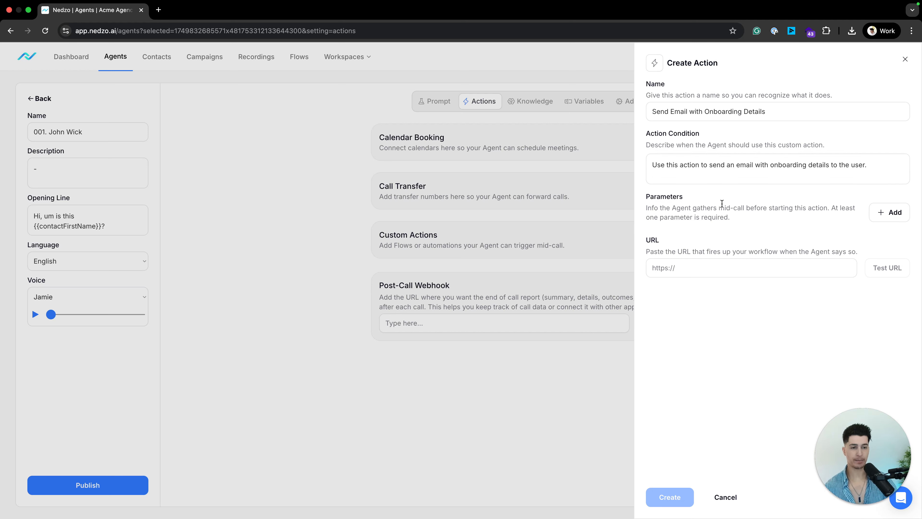
{"action": "left_click", "coordinate": [700, 199]}
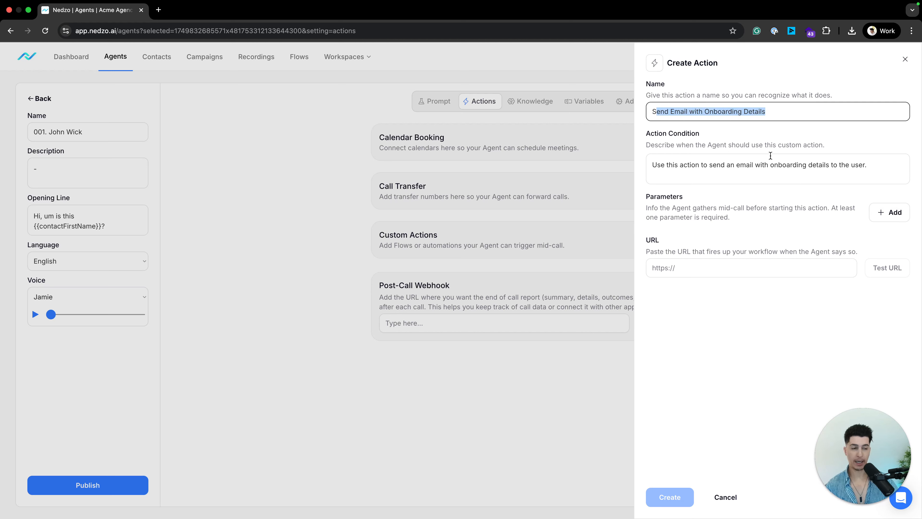
Add an Email parameter described as 'The user's email address', then a First Name parameter.
{"action": "left_click", "coordinate": [884, 218]}
{"action": "left_click", "coordinate": [680, 245]}
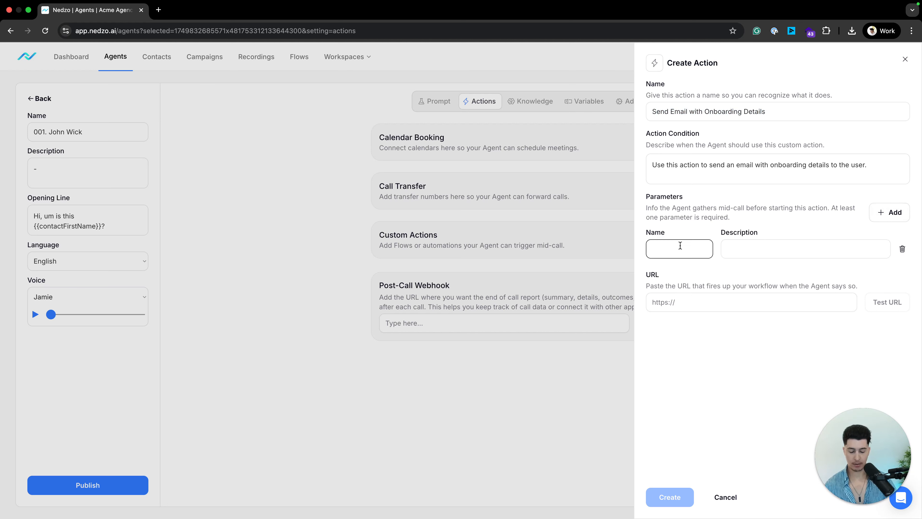
{"action": "type", "text": "Email"}
{"action": "key", "text": "Tab"}
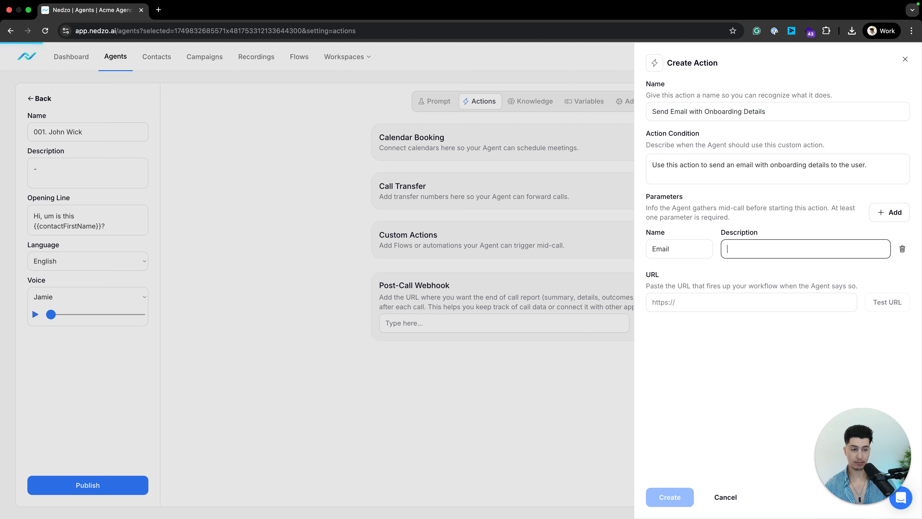
{"action": "type", "text": "The user"}
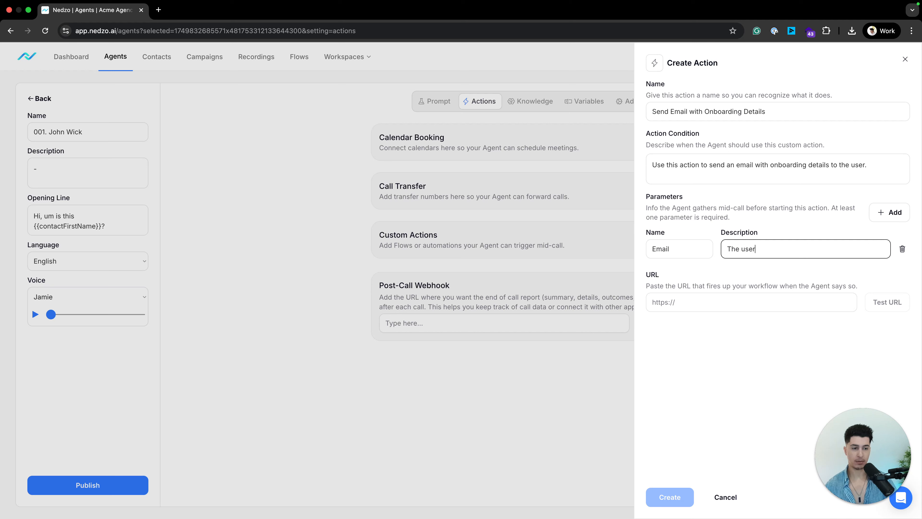
{"action": "type", "text": "'s email address"}
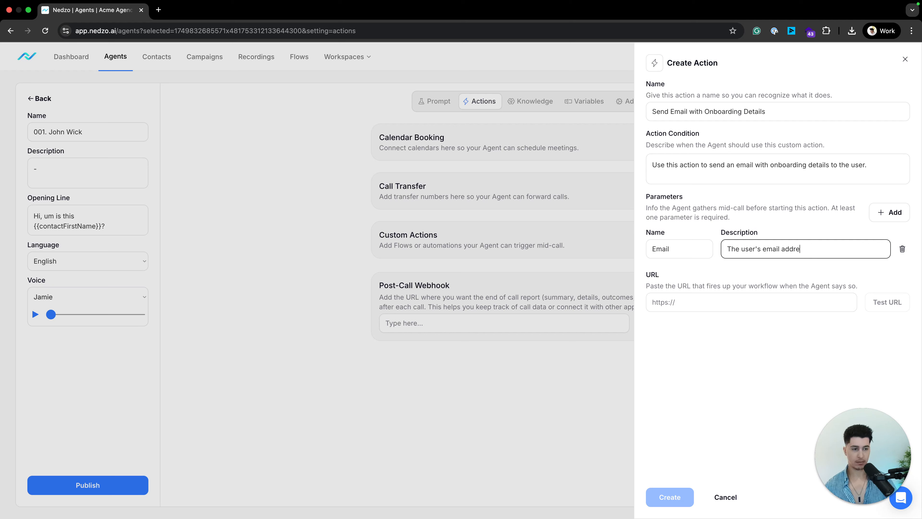
{"action": "left_click", "coordinate": [889, 212]}
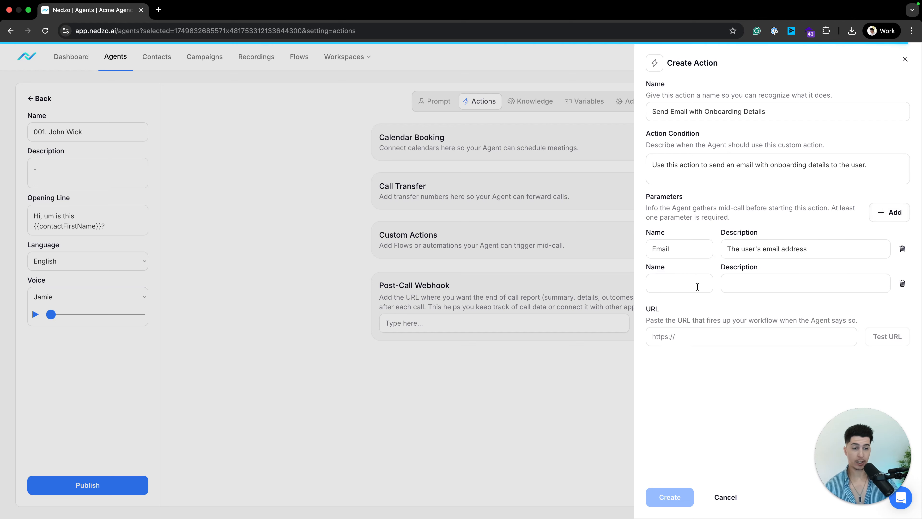
{"action": "left_click", "coordinate": [681, 287]}
{"action": "type", "text": "First Nam,e"}
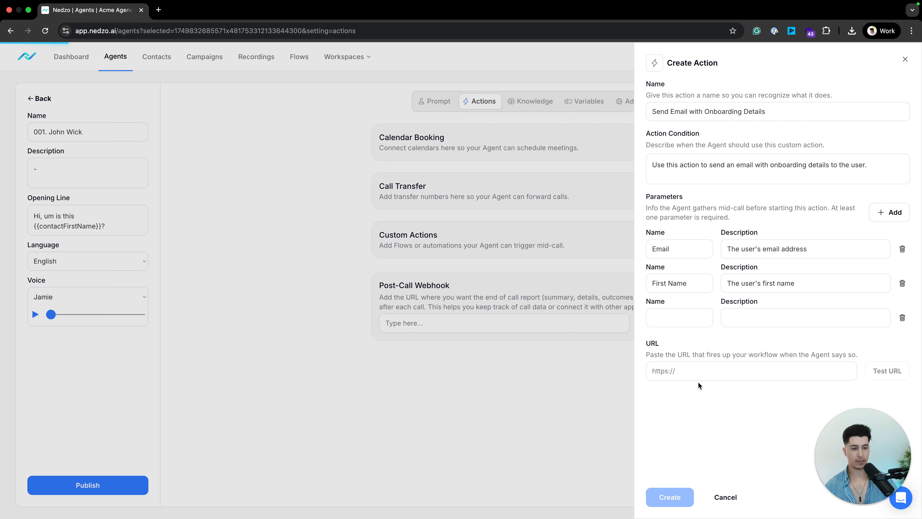
Add a Plan Name parameter with its description filled in.
{"action": "left_click", "coordinate": [679, 318]}
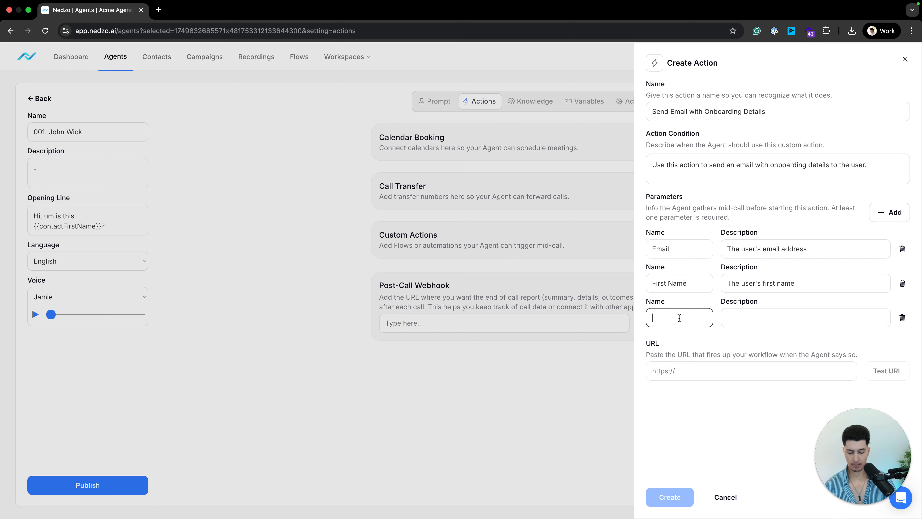
{"action": "type", "text": "Plan Name"}
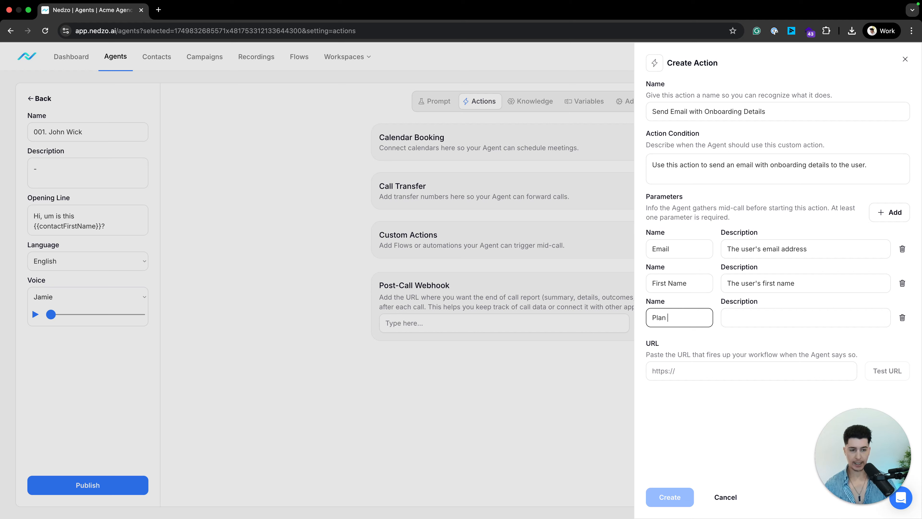
{"action": "key", "text": "Tab"}
{"action": "type", "text": "The"}
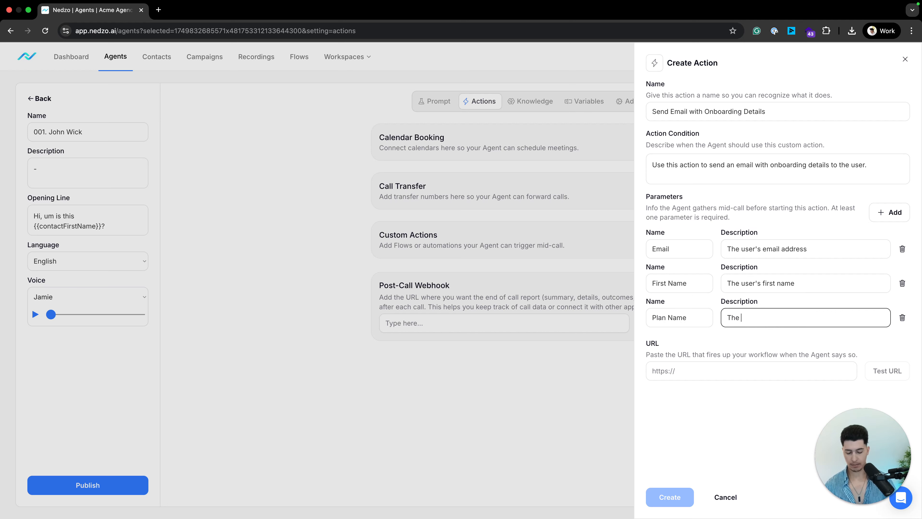
{"action": "key", "text": "ctrl+v"}
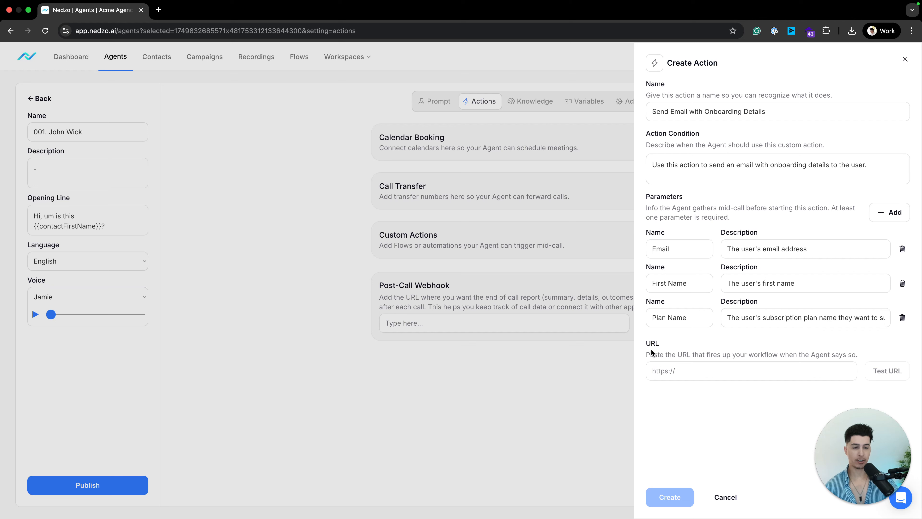
{"action": "left_click_drag", "start_coordinate": [699, 354], "coordinate": [707, 354]}
{"action": "left_click", "coordinate": [719, 375]}
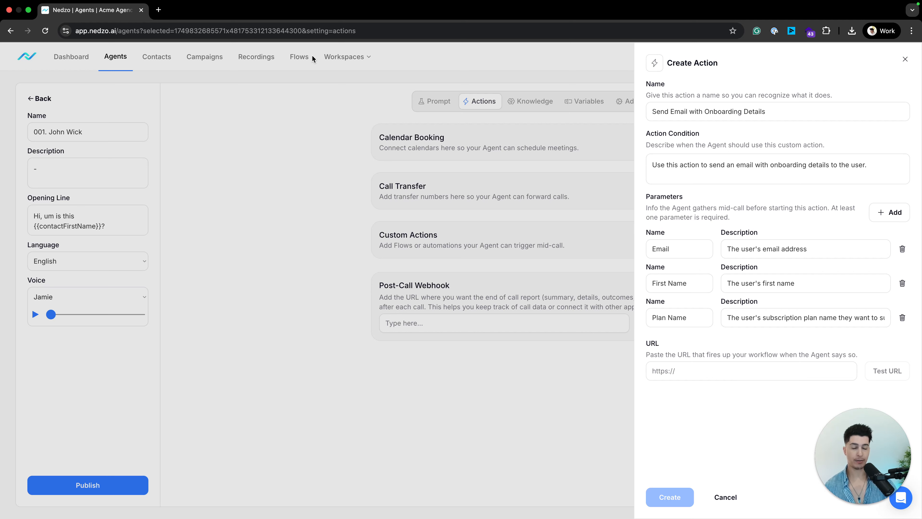
Load app.nedzo.ai in a new browser tab.
{"action": "left_click", "coordinate": [732, 365]}
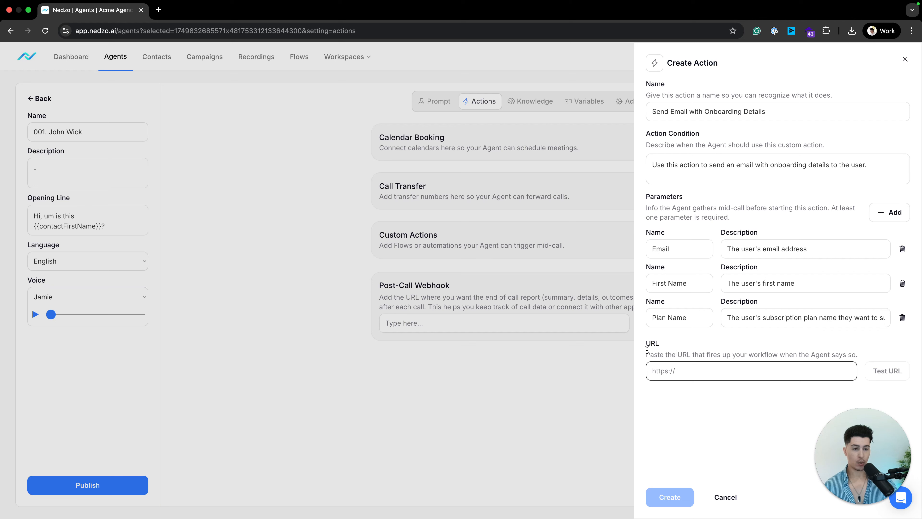
{"action": "left_click_drag", "start_coordinate": [650, 355], "coordinate": [835, 355]}
{"action": "left_click", "coordinate": [767, 409]}
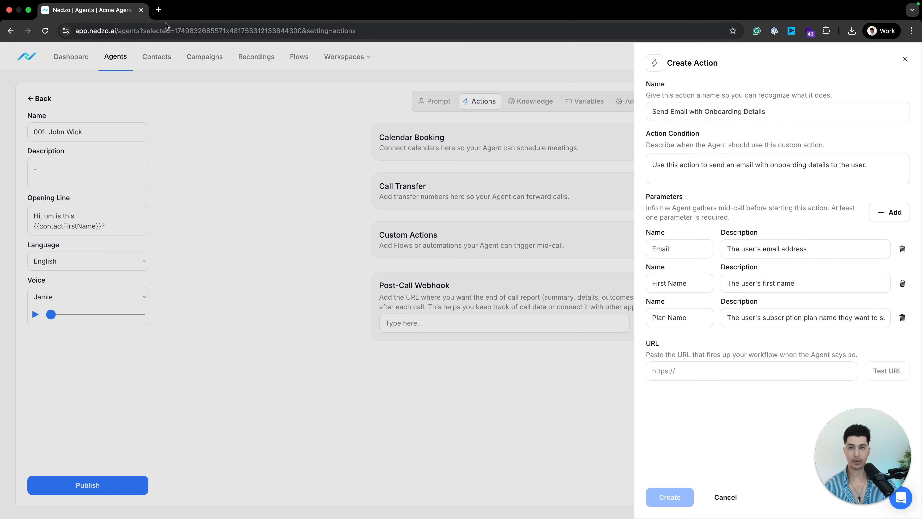
{"action": "left_click", "coordinate": [117, 31]}
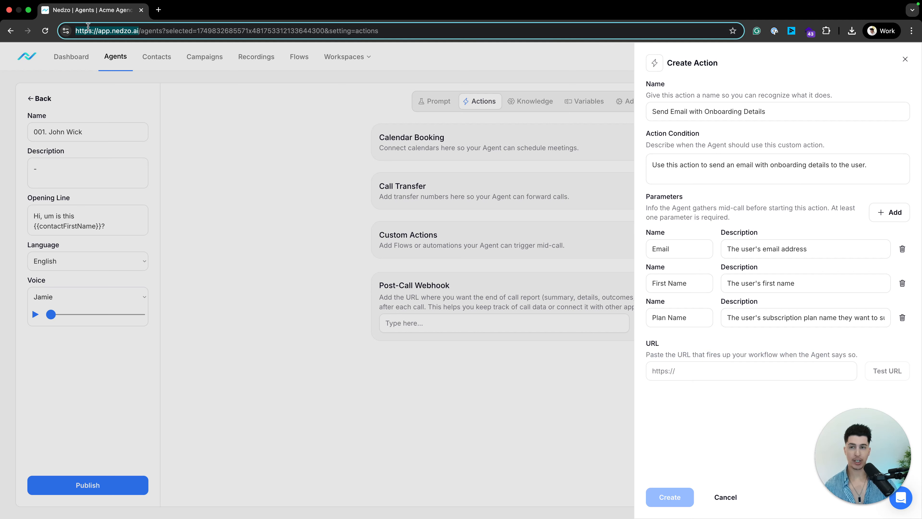
{"action": "left_click", "coordinate": [158, 10]}
{"action": "type", "text": "app.nedzo.ai"}
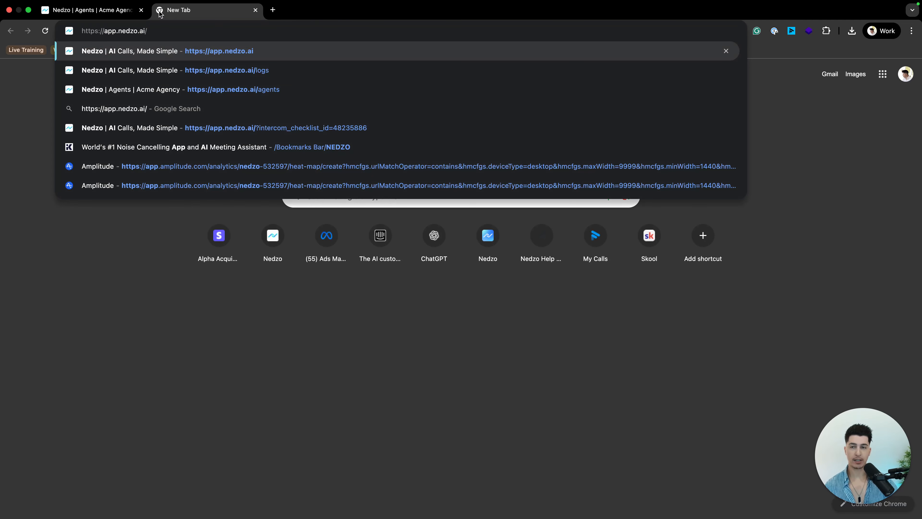
{"action": "key", "text": "Return"}
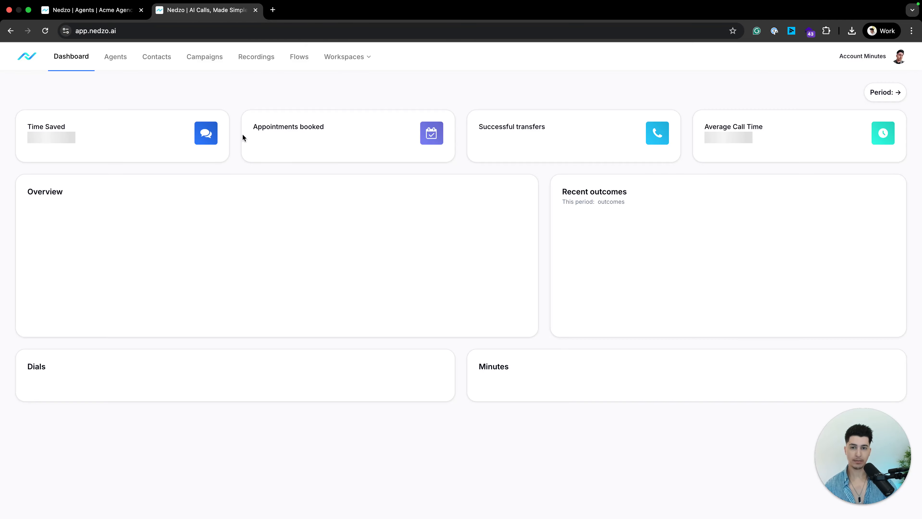
On the Flows page, choose Create flow ▸ Use a template to browse templates.
{"action": "left_click", "coordinate": [301, 59]}
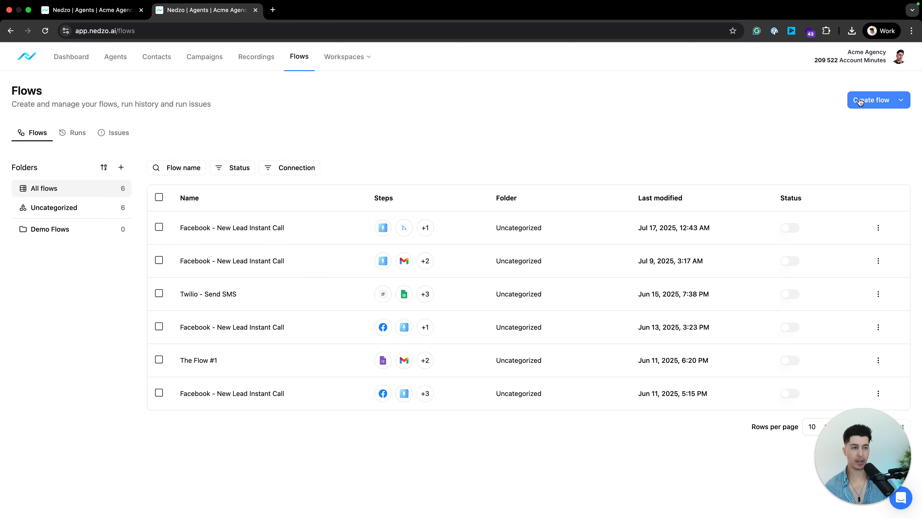
{"action": "left_click", "coordinate": [859, 103]}
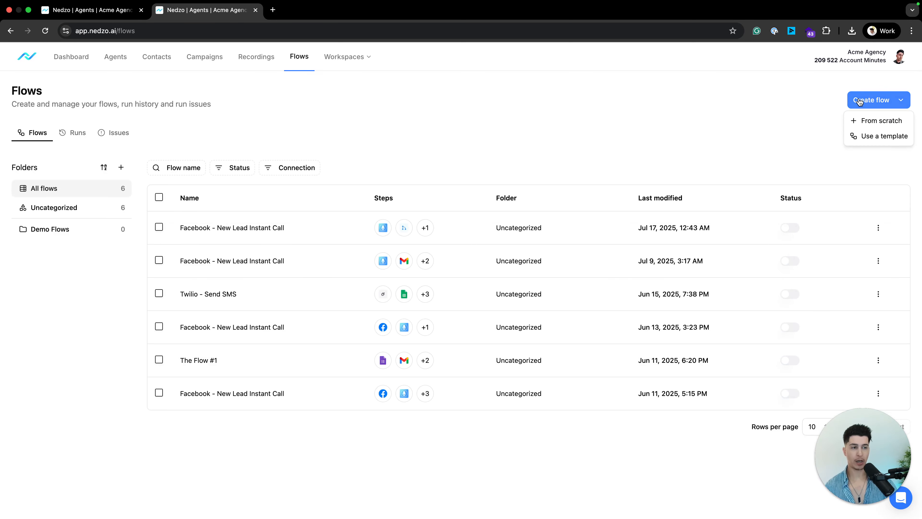
{"action": "left_click", "coordinate": [864, 137]}
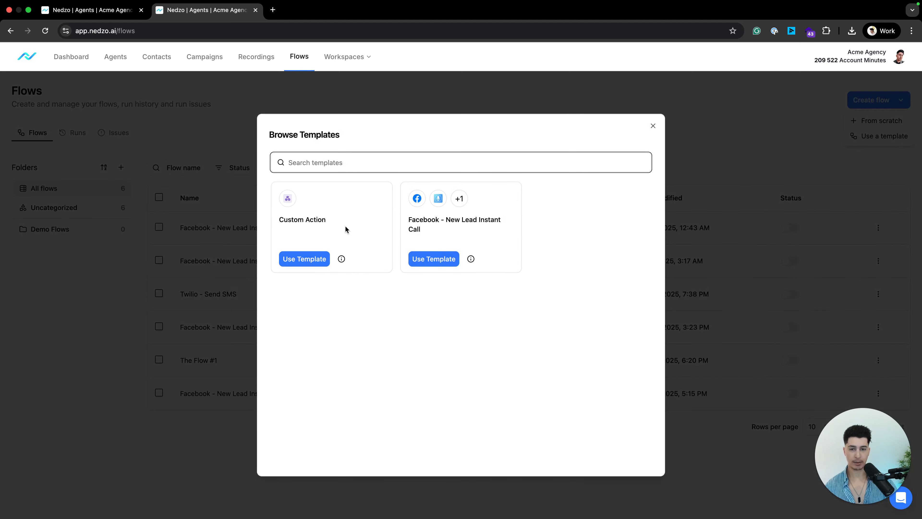
Create a flow from the Custom Action template, inspect Return Response, and copy the trigger's Live URL.
{"action": "left_click", "coordinate": [303, 260]}
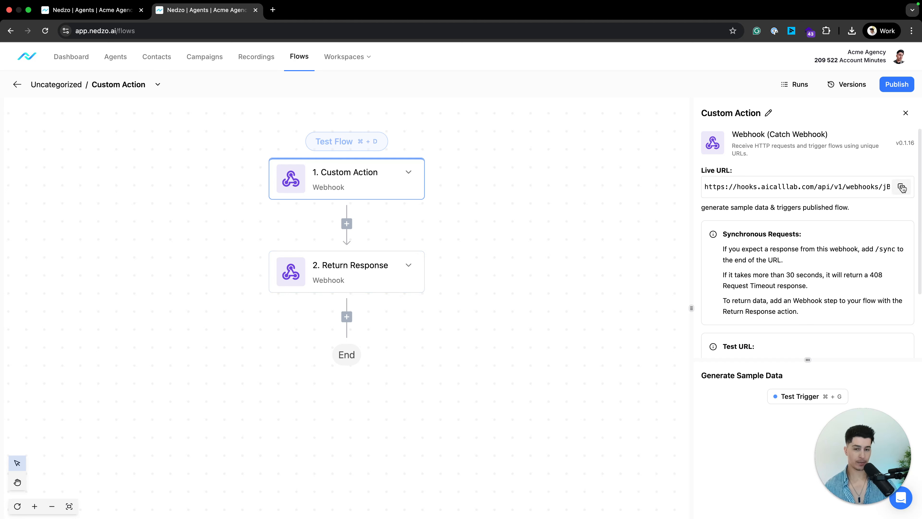
{"action": "left_click", "coordinate": [327, 282]}
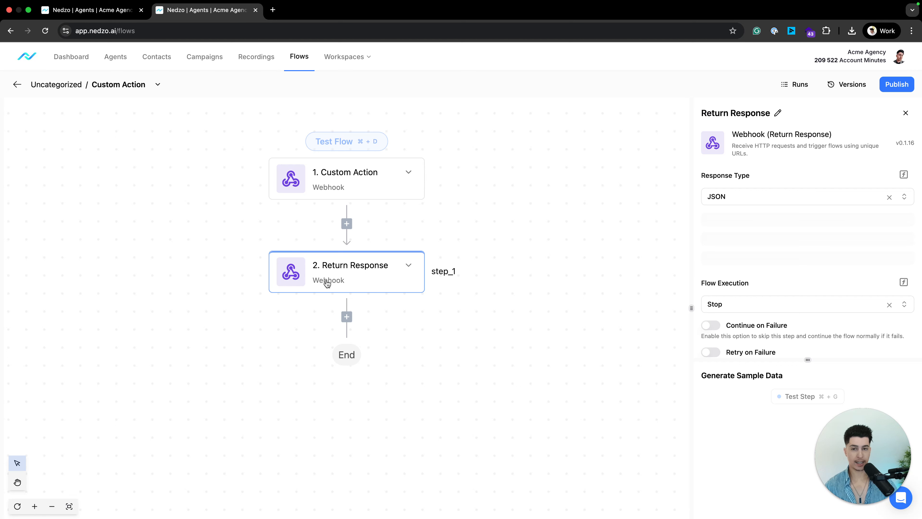
{"action": "left_click", "coordinate": [344, 180]}
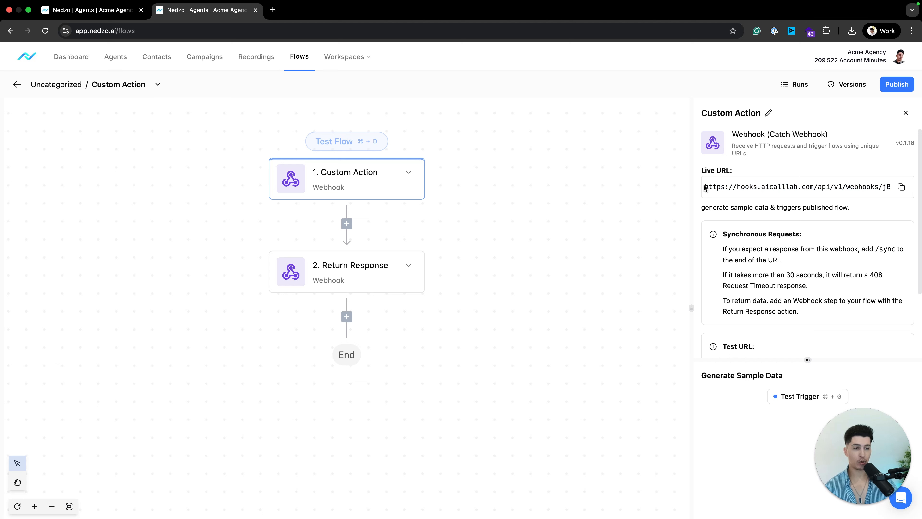
{"action": "left_click_drag", "start_coordinate": [704, 187], "coordinate": [807, 191]}
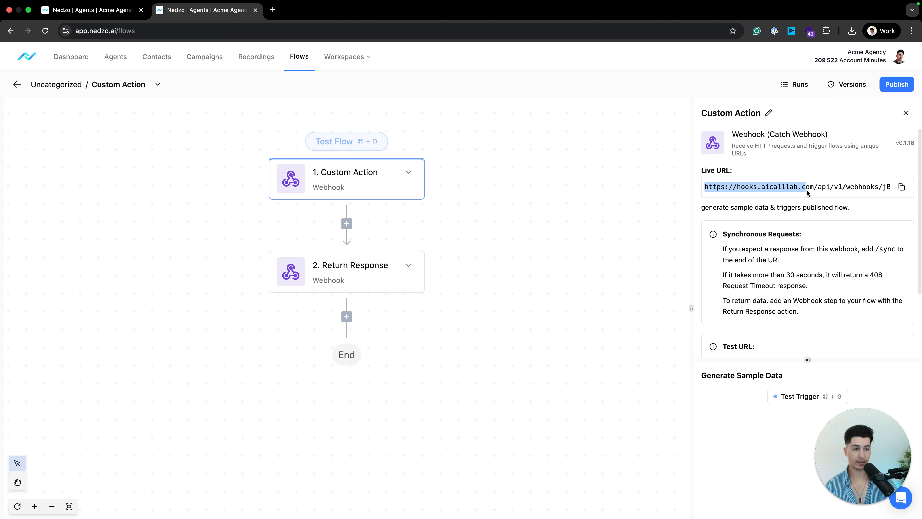
{"action": "left_click", "coordinate": [902, 188]}
Paste the flow's webhook URL into the custom action's URL field.
{"action": "left_click", "coordinate": [93, 10]}
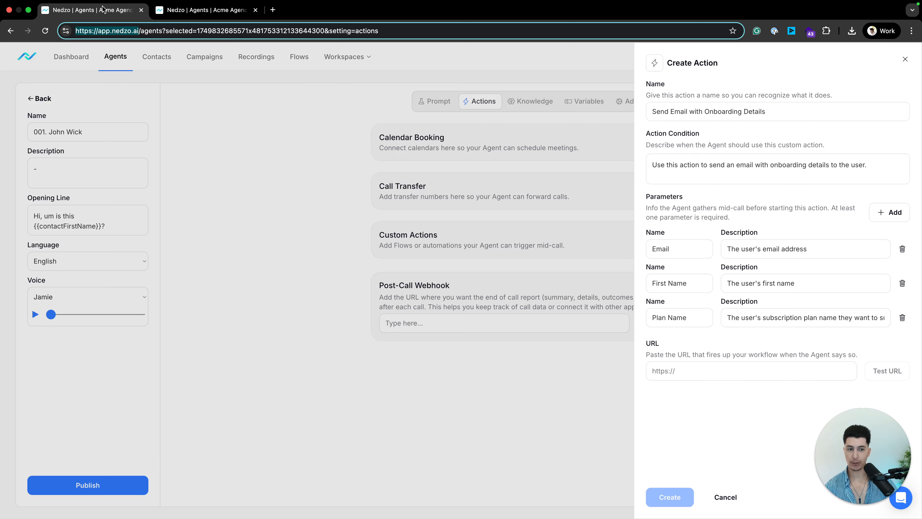
{"action": "left_click", "coordinate": [680, 376]}
{"action": "key", "text": "super+v"}
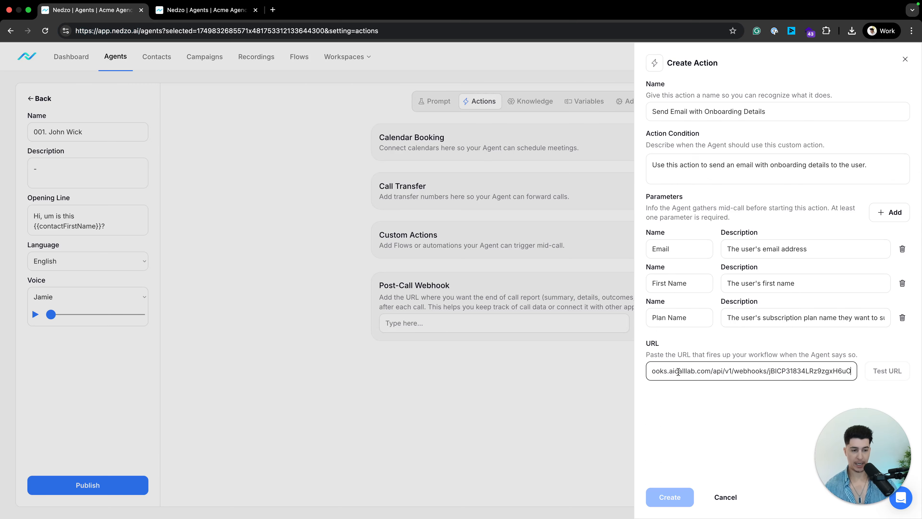
{"action": "left_click", "coordinate": [718, 408]}
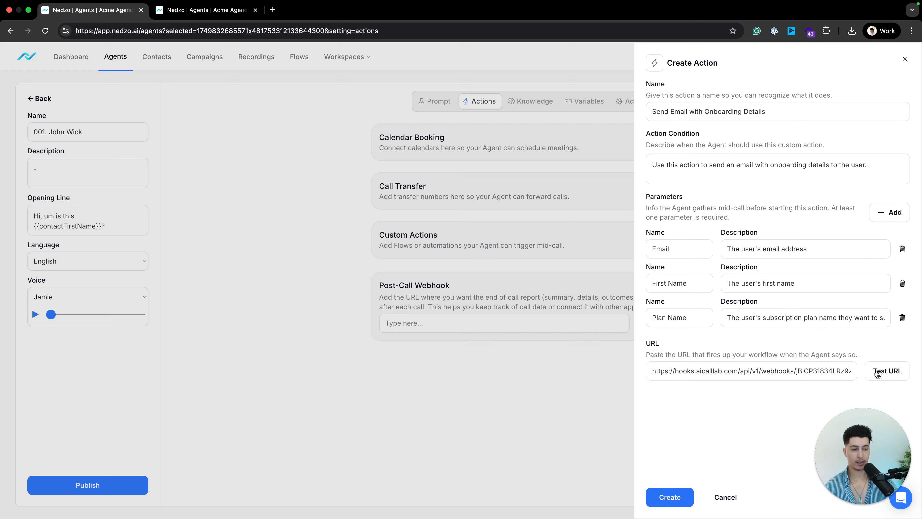
Start Test Trigger in the flow, send Test URL from the action, and check the result.
{"action": "left_click", "coordinate": [889, 371]}
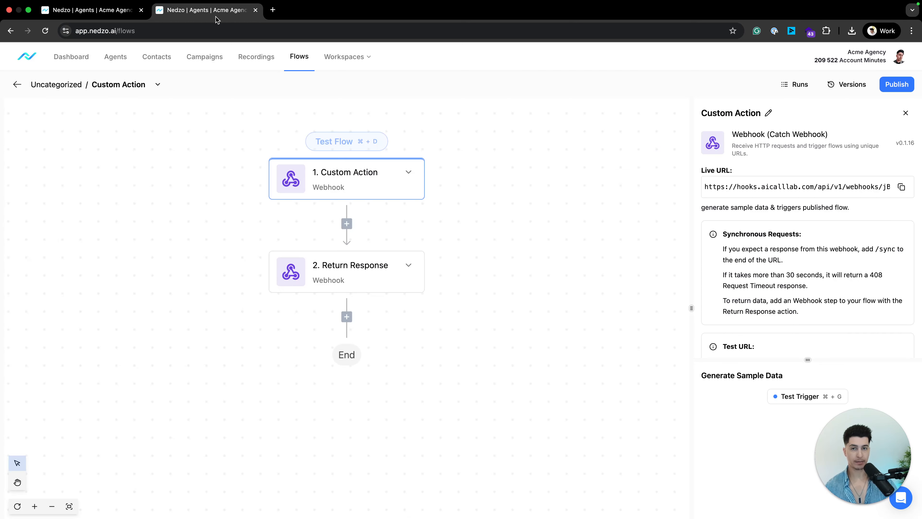
{"action": "left_click", "coordinate": [795, 397]}
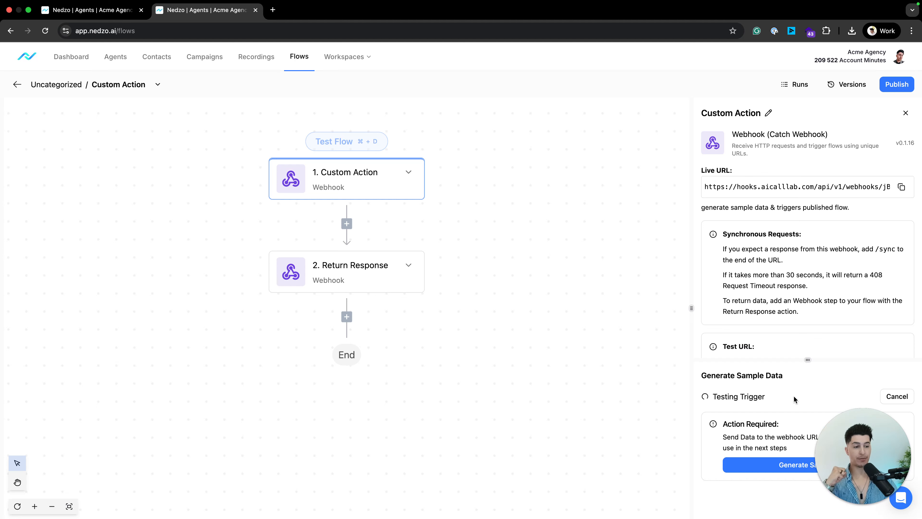
{"action": "left_click", "coordinate": [72, 6]}
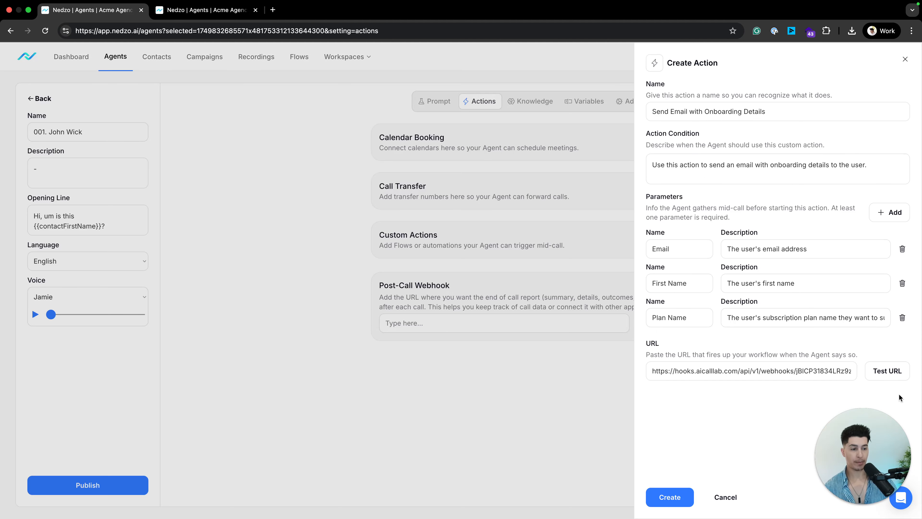
{"action": "left_click", "coordinate": [891, 372]}
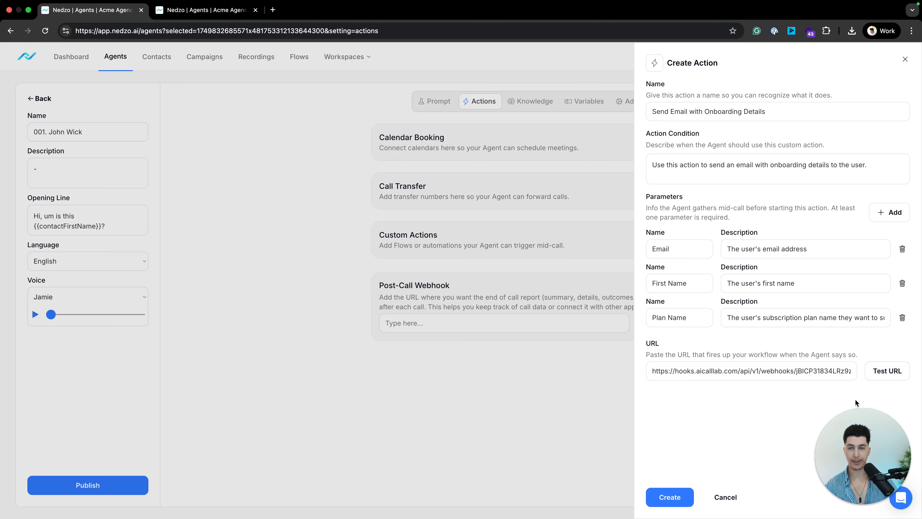
{"action": "left_click", "coordinate": [206, 11]}
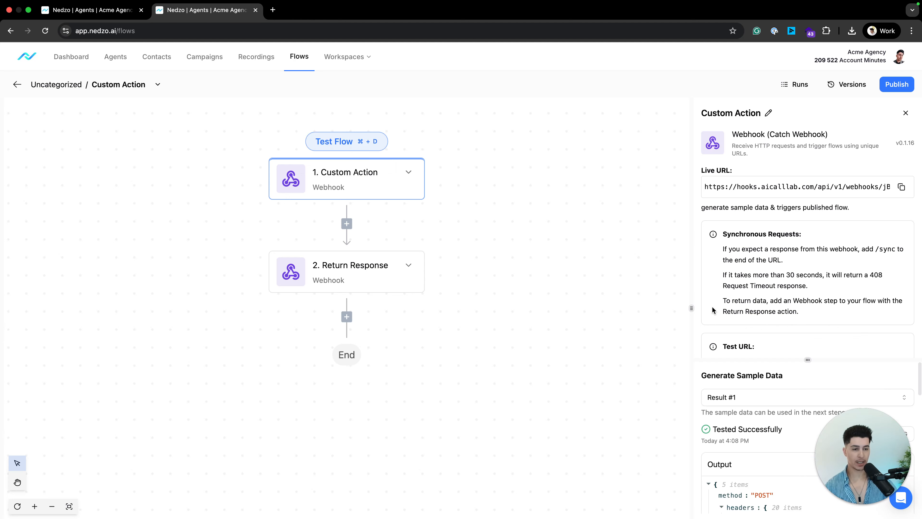
Widen the Custom Action panel and scroll the output to the Email, First Name and Plan Name arguments.
{"action": "left_click_drag", "start_coordinate": [692, 306], "coordinate": [593, 307]}
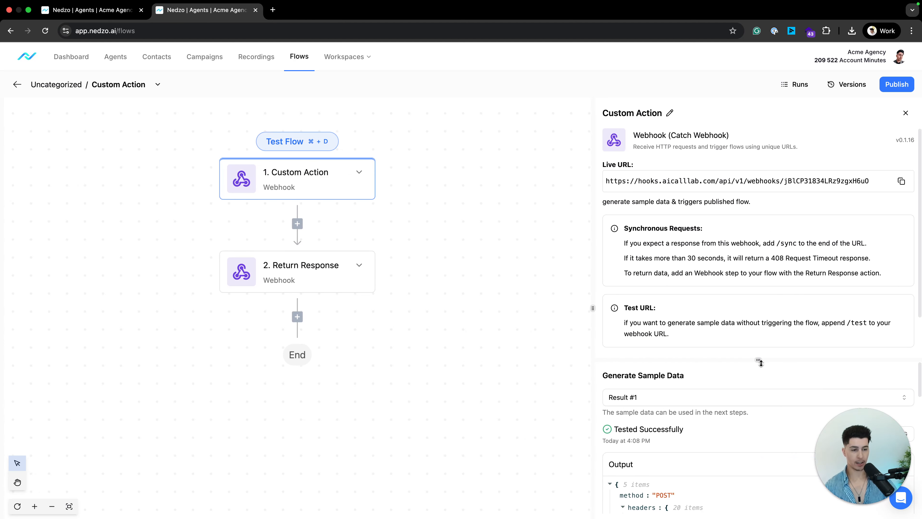
{"action": "left_click_drag", "start_coordinate": [760, 354], "coordinate": [758, 212]}
{"action": "scroll", "coordinate": [723, 291], "scroll_direction": "down", "scroll_amount": 3}
{"action": "scroll", "coordinate": [723, 291], "scroll_direction": "down", "scroll_amount": 4}
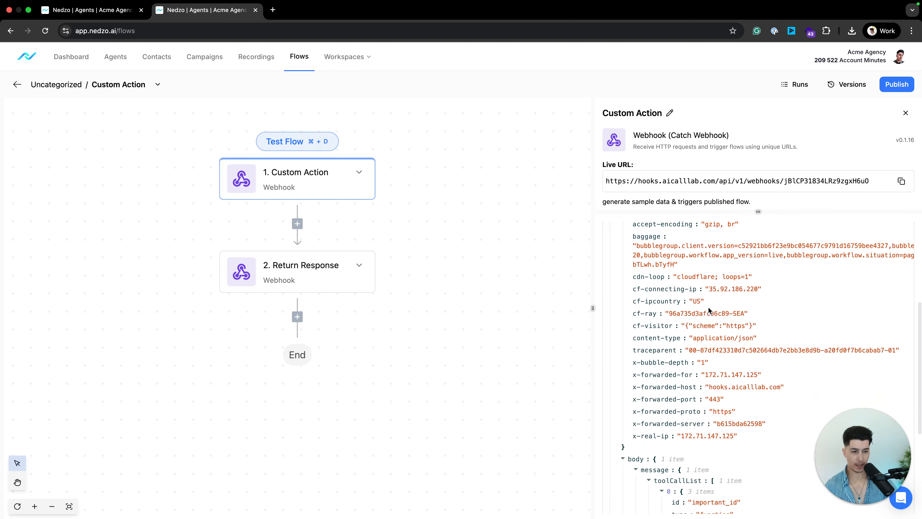
{"action": "scroll", "coordinate": [706, 300], "scroll_direction": "down", "scroll_amount": 10}
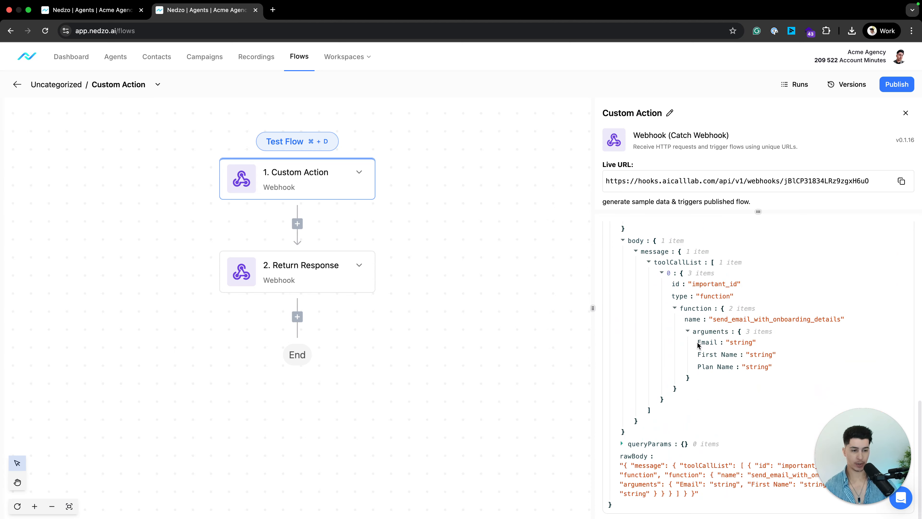
{"action": "left_click_drag", "start_coordinate": [698, 342], "coordinate": [746, 358]}
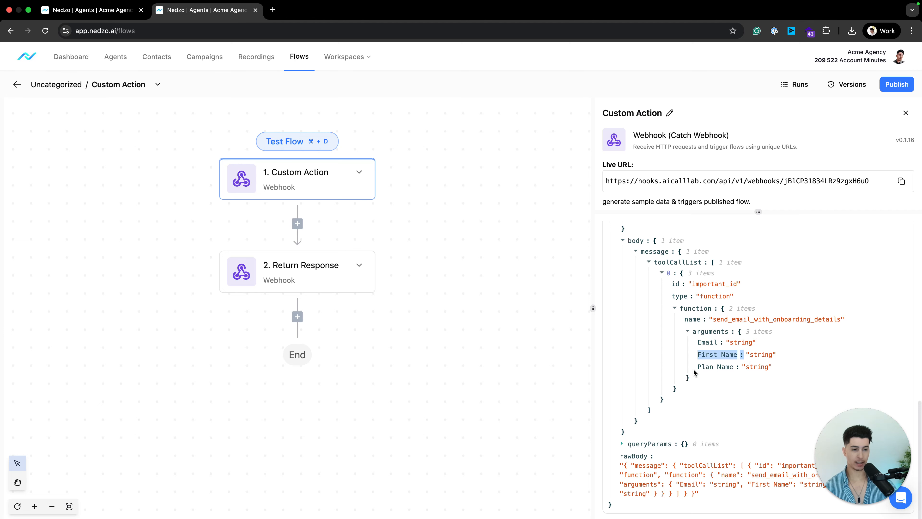
{"action": "left_click_drag", "start_coordinate": [694, 369], "coordinate": [769, 368]}
{"action": "left_click", "coordinate": [781, 377]}
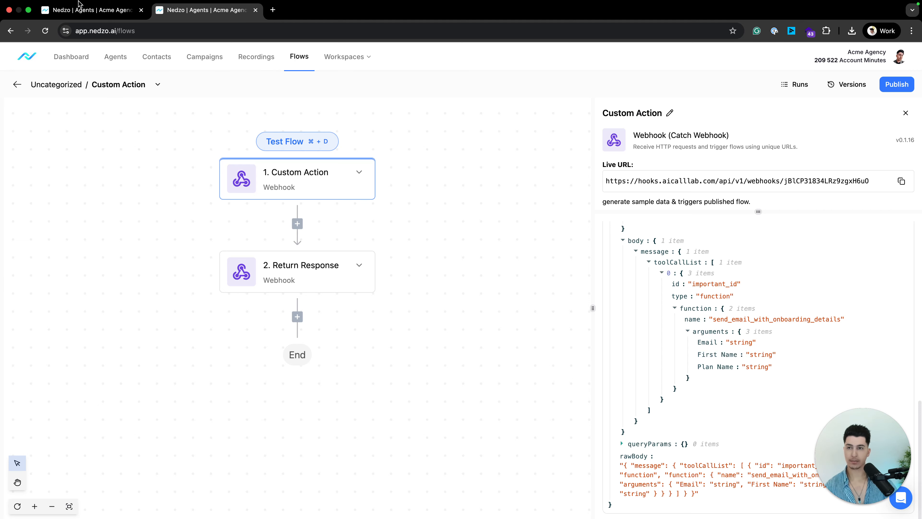
{"action": "left_click", "coordinate": [83, 11]}
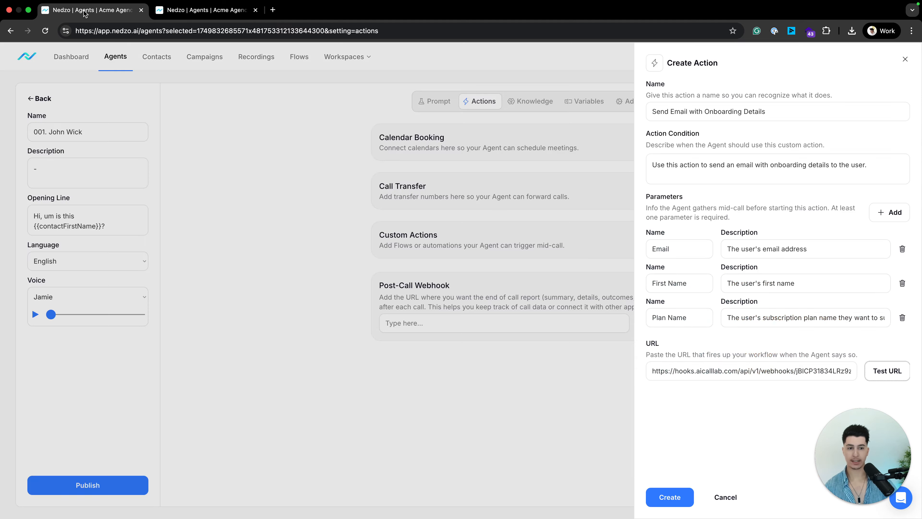
Save the action, reopen it, and add a Last Name parameter described 'The users Last name'.
{"action": "left_click", "coordinate": [665, 500]}
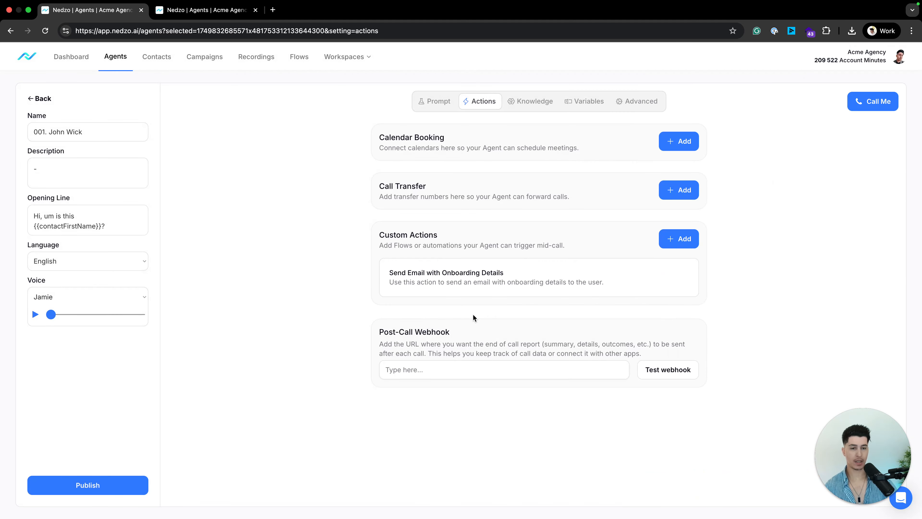
{"action": "left_click", "coordinate": [508, 273]}
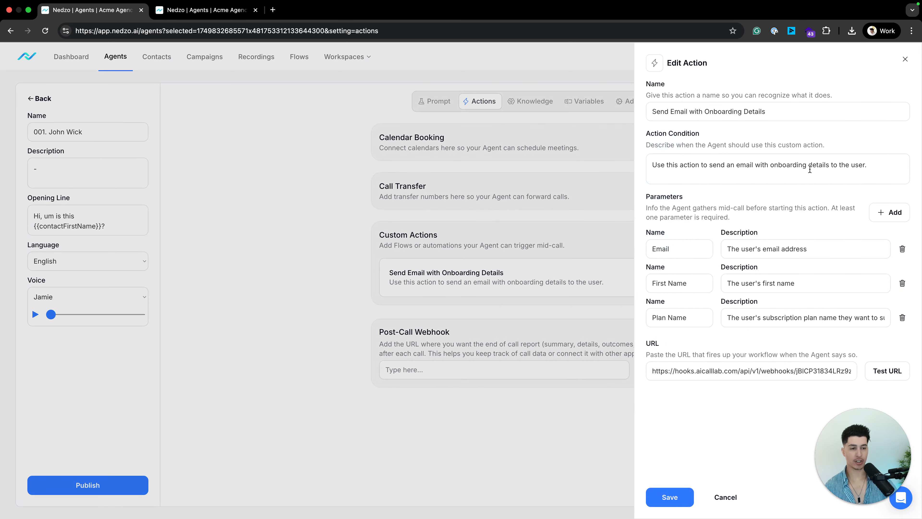
{"action": "left_click", "coordinate": [890, 212]}
{"action": "left_click", "coordinate": [671, 352]}
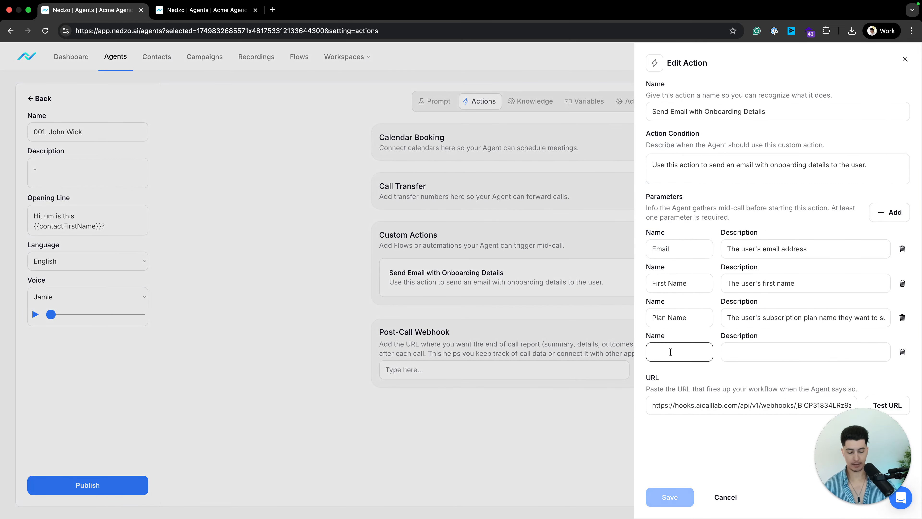
{"action": "type", "text": "Last Mame"}
{"action": "key", "text": "Tab"}
{"action": "type", "text": "The users Last name"}
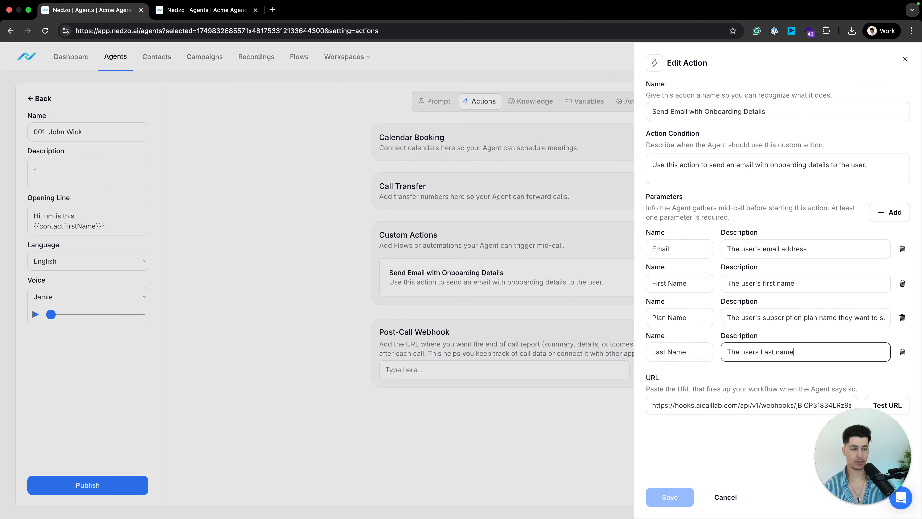
{"action": "left_click", "coordinate": [725, 450]}
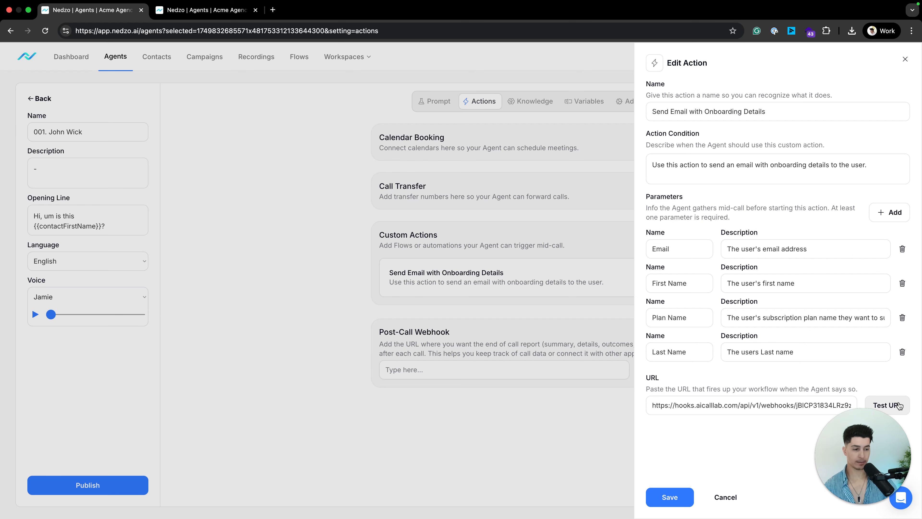
{"action": "left_click", "coordinate": [214, 10]}
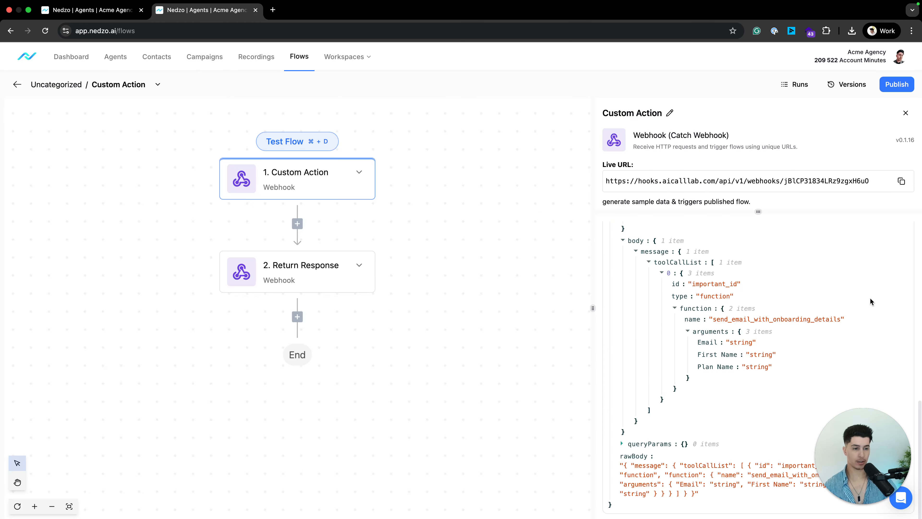
Retest the webhook trigger and send Test URL from the onboarding email action.
{"action": "left_click_drag", "start_coordinate": [758, 213], "coordinate": [758, 407]}
{"action": "scroll", "coordinate": [757, 454], "scroll_direction": "up", "scroll_amount": 5}
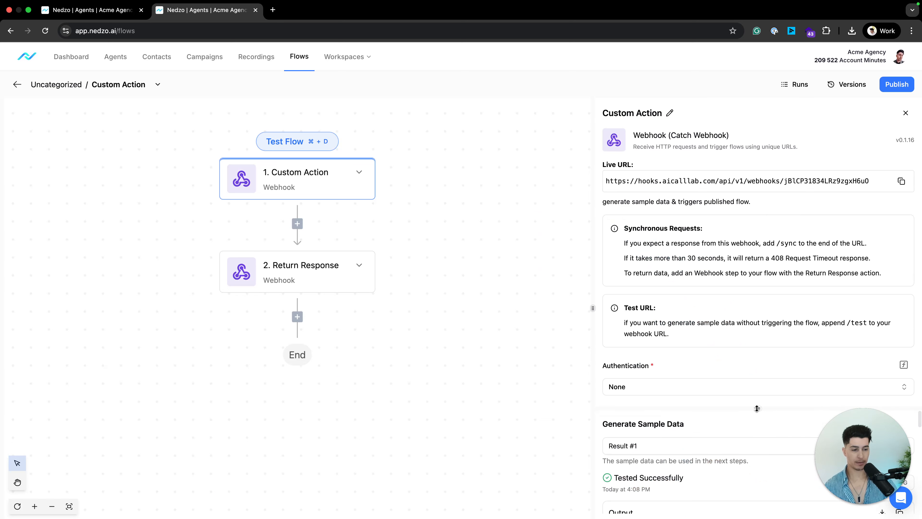
{"action": "left_click", "coordinate": [876, 486]}
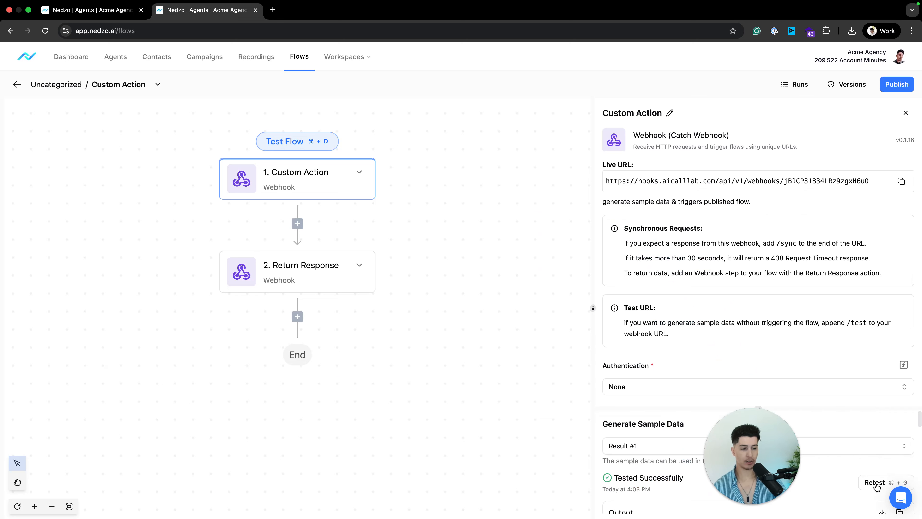
{"action": "left_click", "coordinate": [877, 486]}
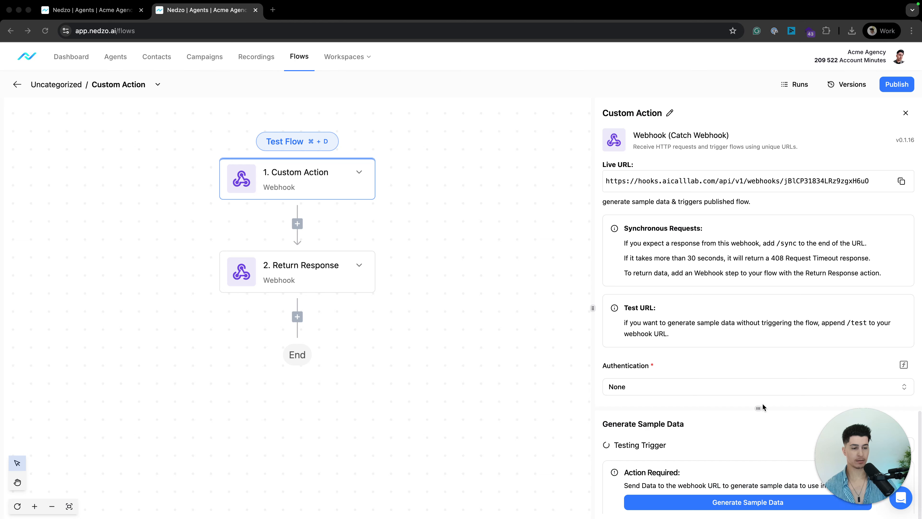
{"action": "left_click_drag", "start_coordinate": [757, 408], "coordinate": [758, 299]}
{"action": "left_click", "coordinate": [93, 10]}
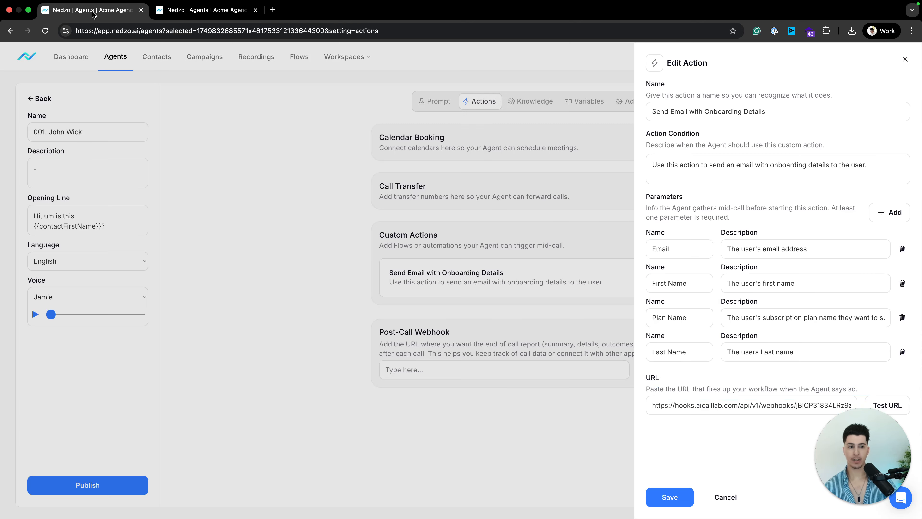
{"action": "left_click", "coordinate": [889, 406]}
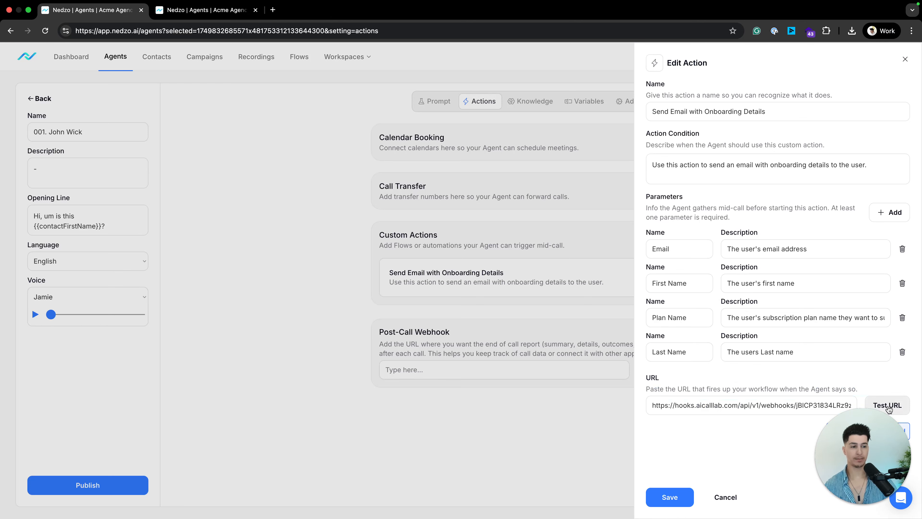
{"action": "left_click", "coordinate": [195, 7]}
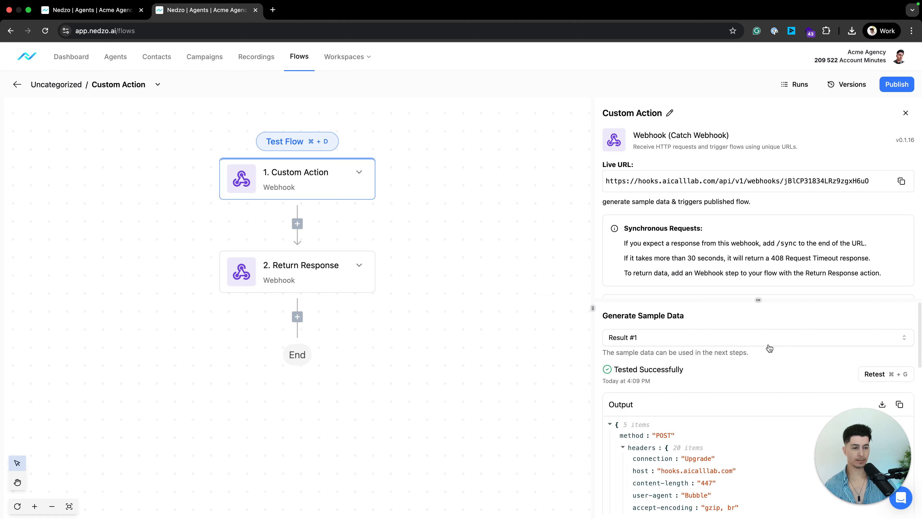
Check the new output includes the last_name argument, then save the onboarding email action.
{"action": "scroll", "coordinate": [817, 392], "scroll_direction": "down", "scroll_amount": 5}
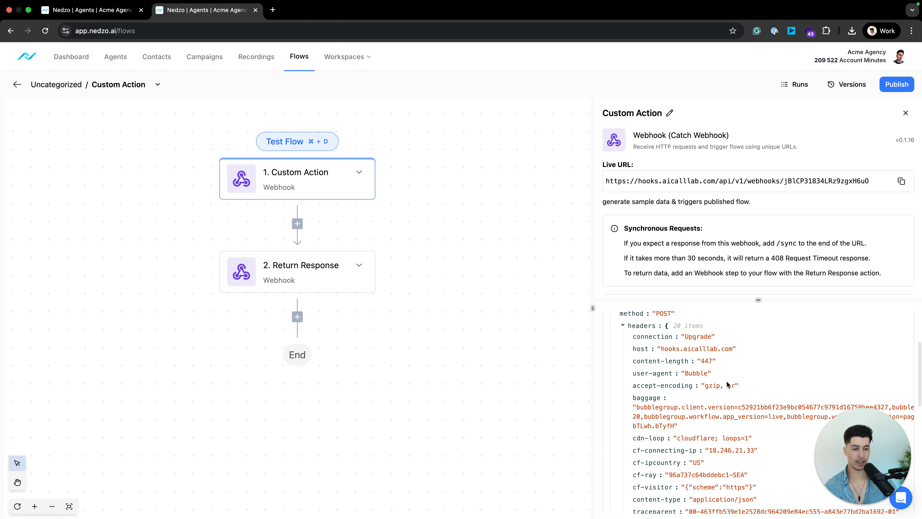
{"action": "scroll", "coordinate": [721, 386], "scroll_direction": "up", "scroll_amount": 5}
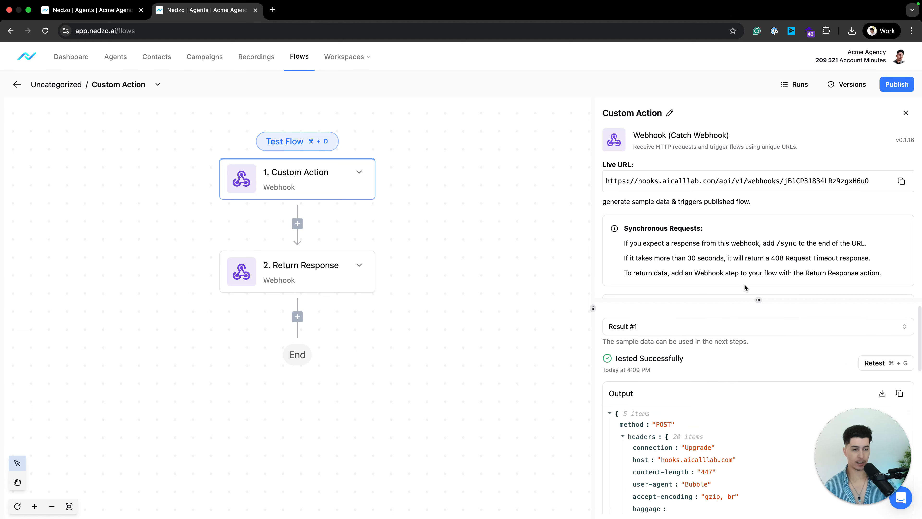
{"action": "left_click_drag", "start_coordinate": [744, 299], "coordinate": [742, 215]}
{"action": "left_click_drag", "start_coordinate": [593, 309], "coordinate": [471, 308]}
{"action": "scroll", "coordinate": [632, 388], "scroll_direction": "down", "scroll_amount": 6}
{"action": "scroll", "coordinate": [632, 388], "scroll_direction": "down", "scroll_amount": 5}
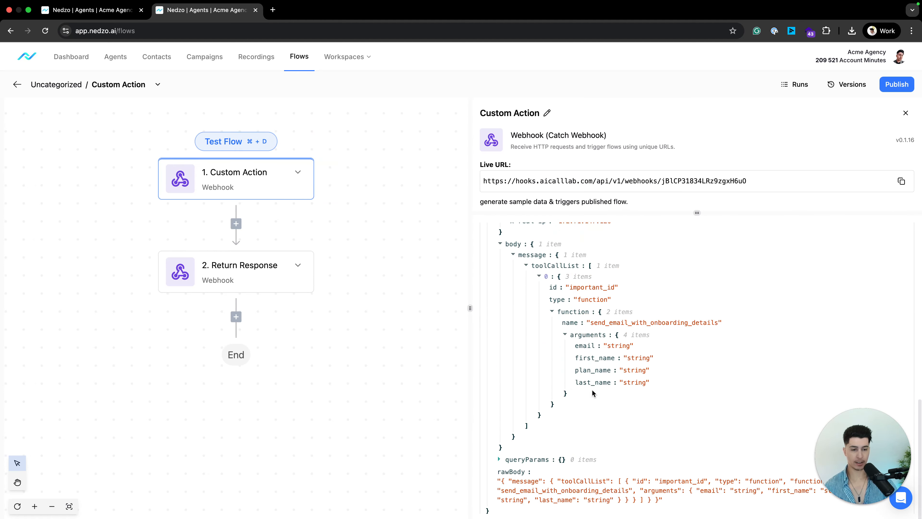
{"action": "left_click_drag", "start_coordinate": [574, 386], "coordinate": [658, 383]}
{"action": "left_click", "coordinate": [658, 384]}
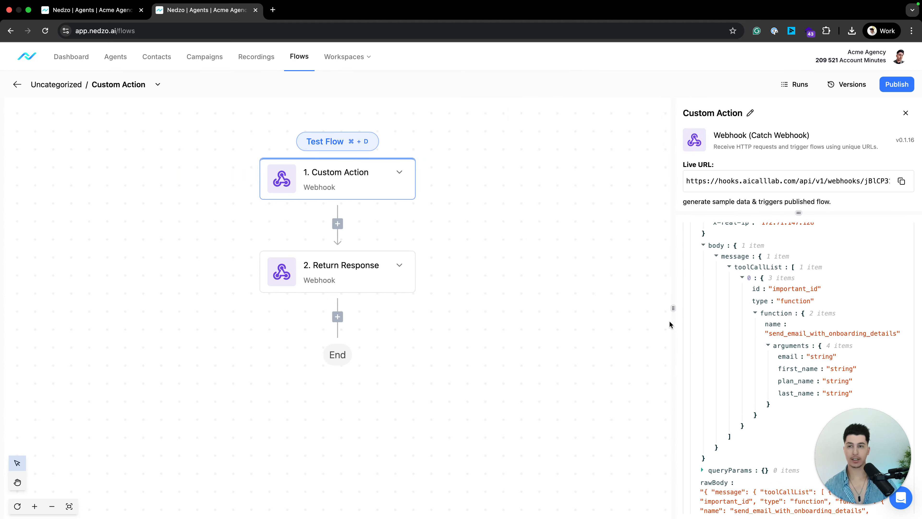
{"action": "key", "text": "ctrl+shift+Tab"}
{"action": "left_click", "coordinate": [672, 503]}
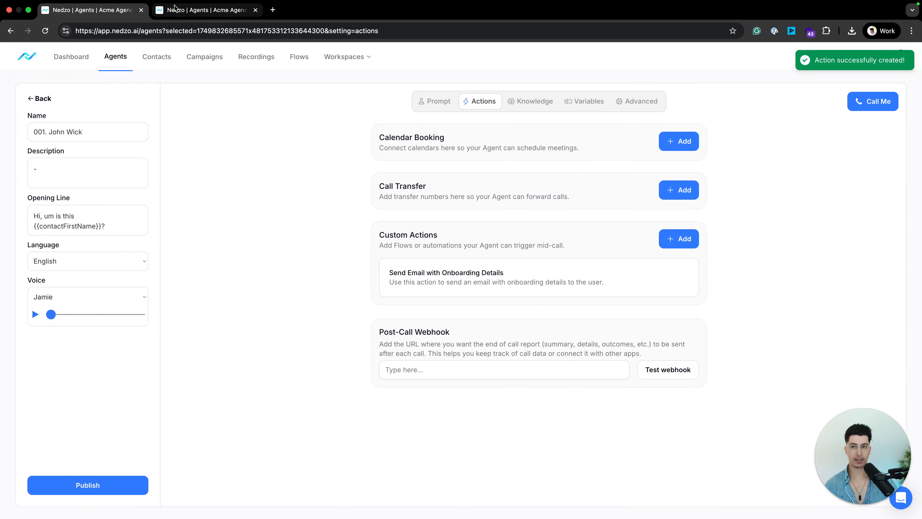
Add a Gmail Send Email step after the webhook and select the Gmail account connection.
{"action": "left_click", "coordinate": [188, 9]}
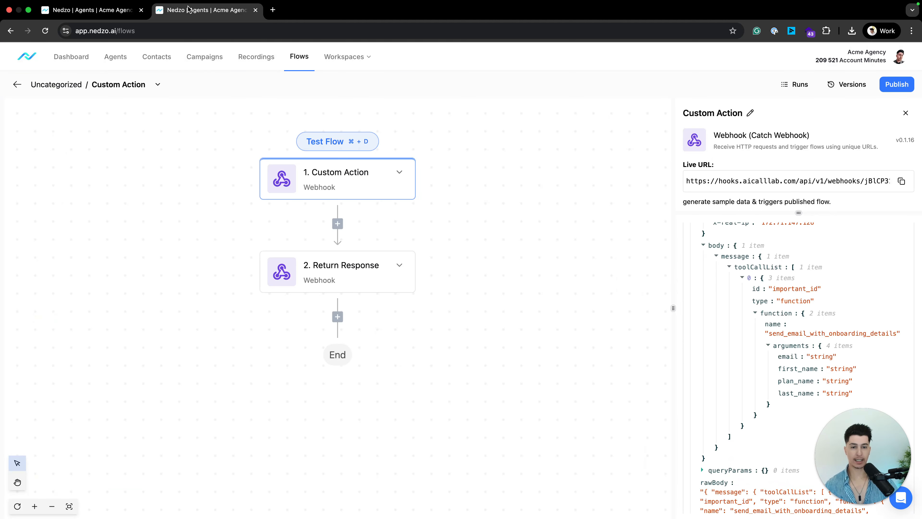
{"action": "left_click", "coordinate": [337, 225]}
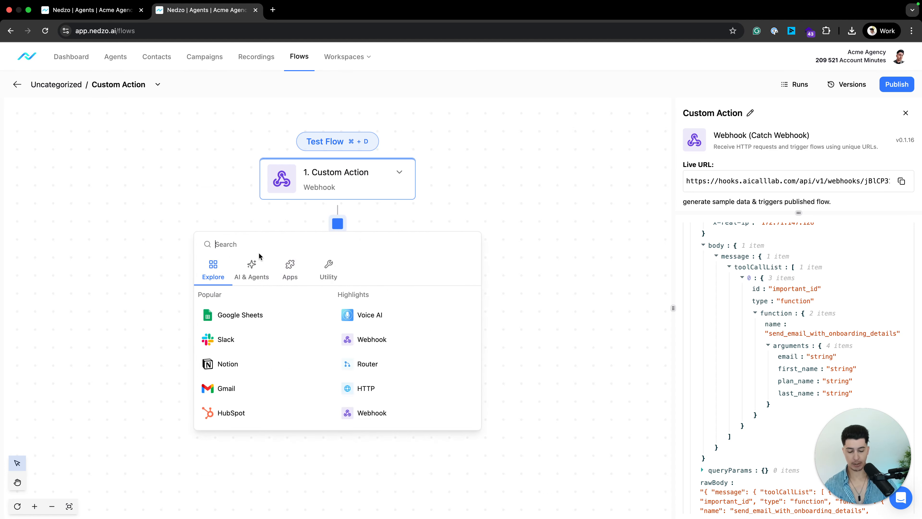
{"action": "type", "text": "gmail"}
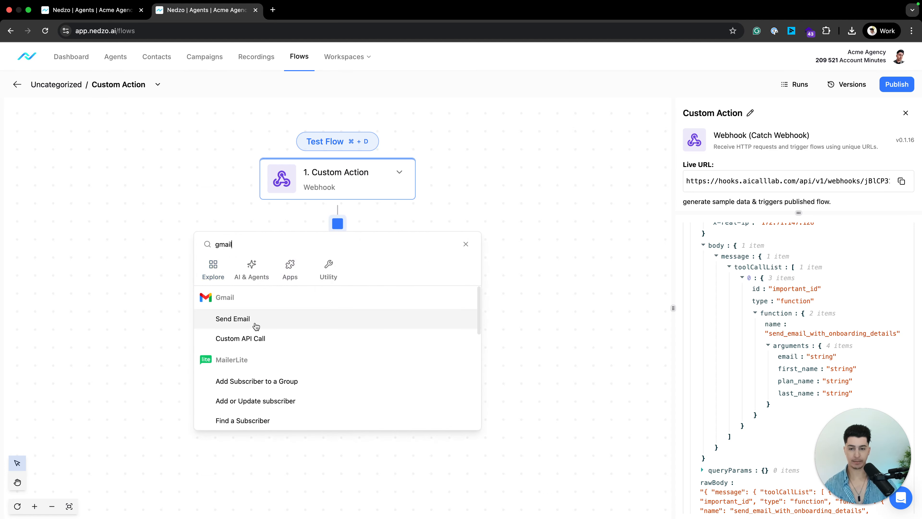
{"action": "left_click", "coordinate": [233, 318]}
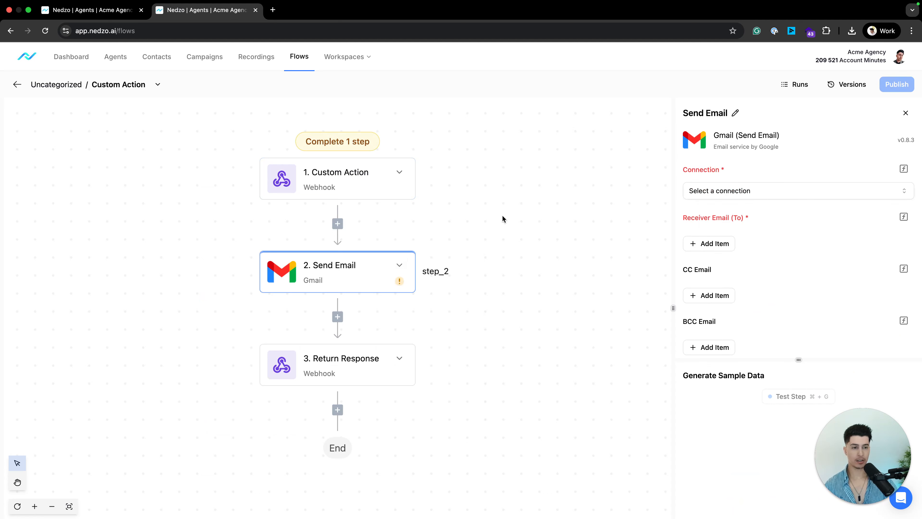
{"action": "left_click", "coordinate": [764, 196]}
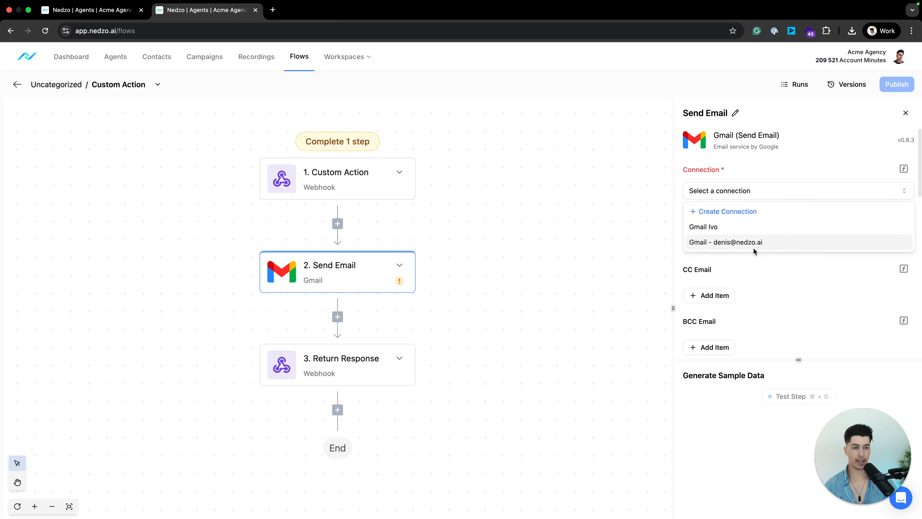
{"action": "left_click", "coordinate": [695, 244]}
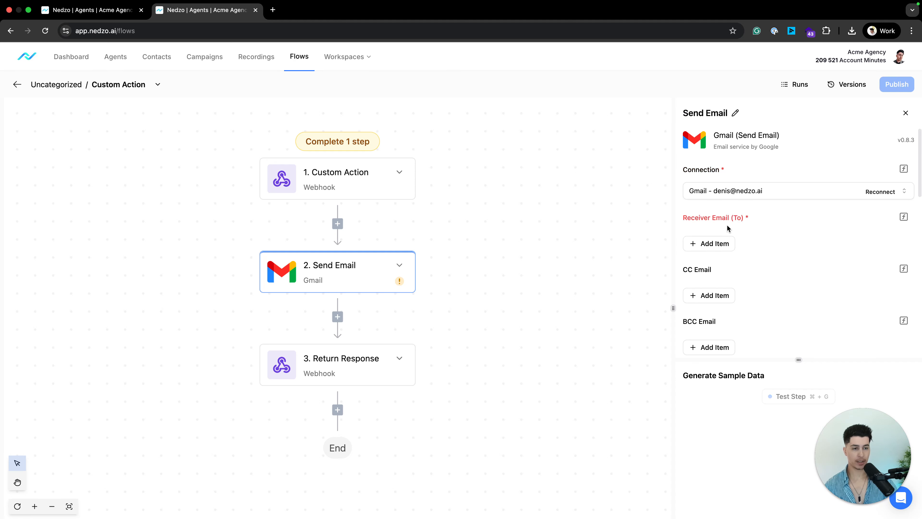
Map Receiver Email to the webhook's body ▸ message ▸ toolCallList ▸ function ▸ arguments email value.
{"action": "left_click_drag", "start_coordinate": [680, 217], "coordinate": [768, 241]}
{"action": "left_click", "coordinate": [743, 248]}
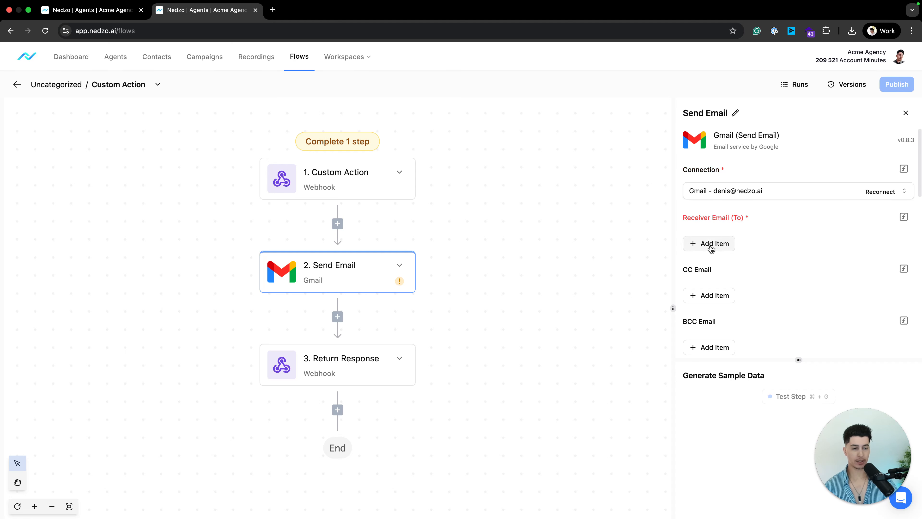
{"action": "left_click", "coordinate": [711, 249]}
{"action": "left_click", "coordinate": [712, 237]}
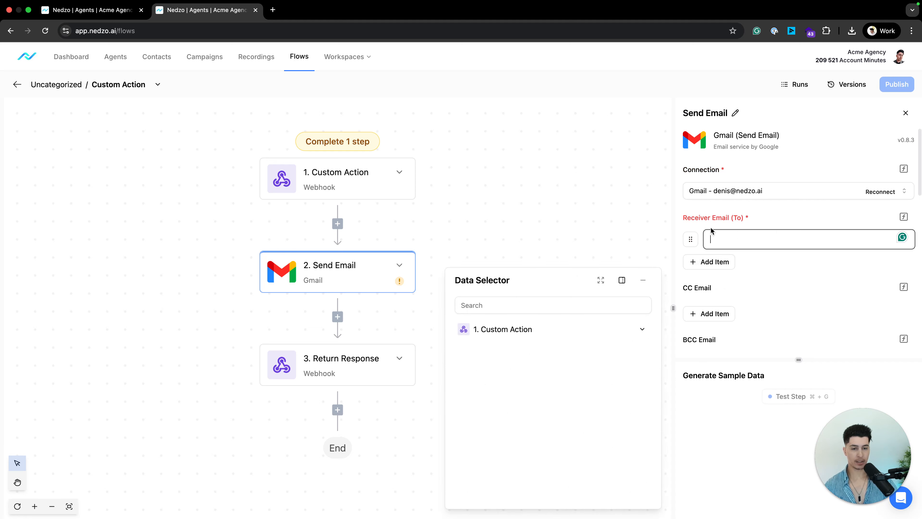
{"action": "left_click", "coordinate": [526, 334]}
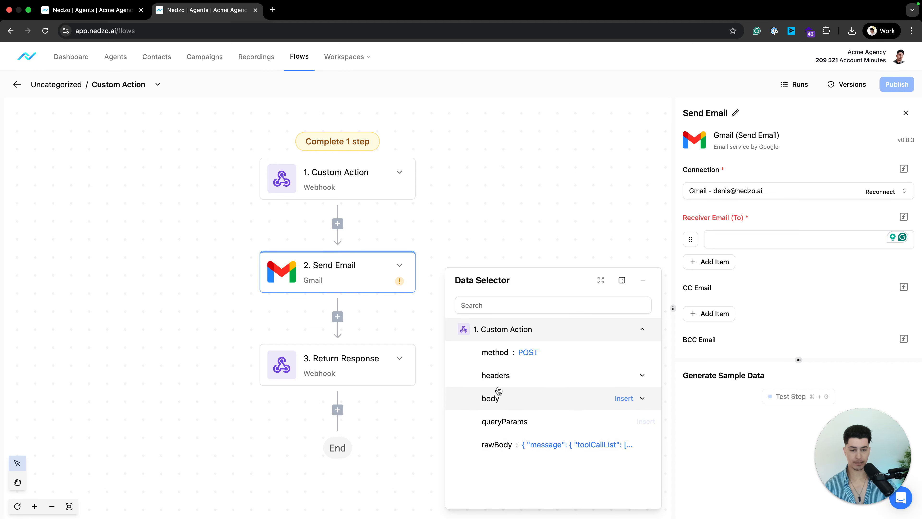
{"action": "left_click", "coordinate": [496, 399]}
{"action": "left_click", "coordinate": [509, 422]}
{"action": "left_click", "coordinate": [523, 446]}
{"action": "scroll", "coordinate": [523, 446], "scroll_direction": "down", "scroll_amount": 1}
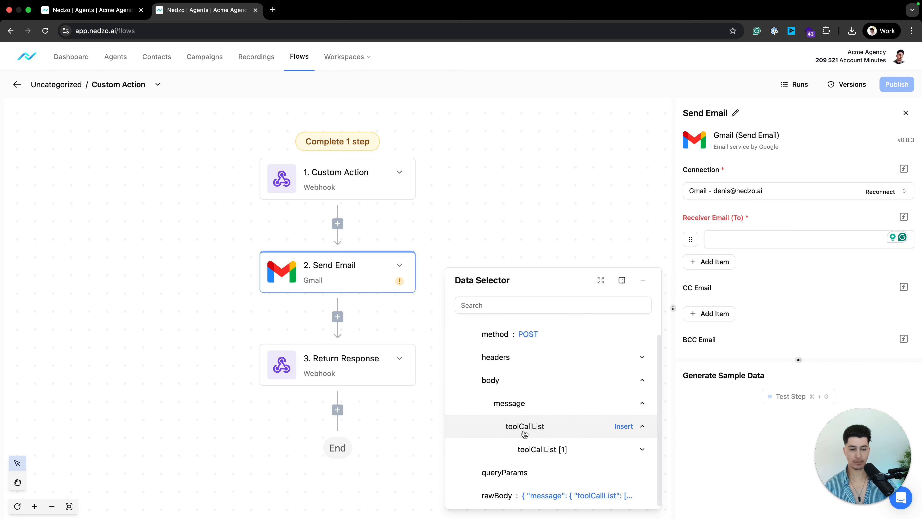
{"action": "left_click", "coordinate": [539, 451]}
{"action": "scroll", "coordinate": [539, 454], "scroll_direction": "down", "scroll_amount": 2}
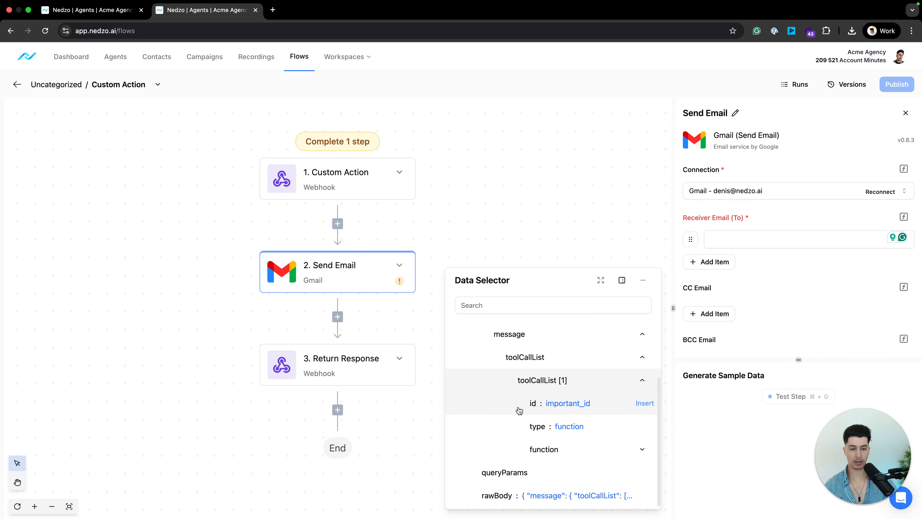
{"action": "left_click", "coordinate": [541, 453]}
{"action": "scroll", "coordinate": [545, 449], "scroll_direction": "down", "scroll_amount": 2}
{"action": "left_click", "coordinate": [549, 447]}
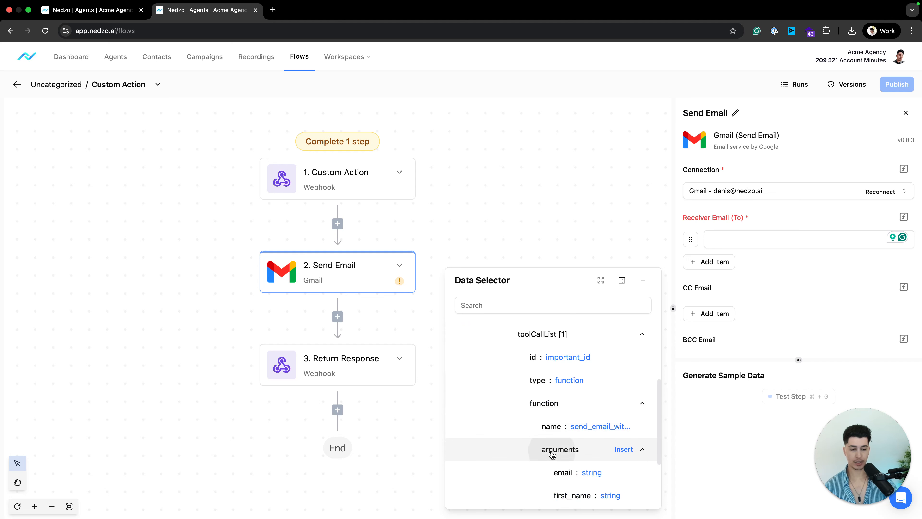
{"action": "scroll", "coordinate": [550, 436], "scroll_direction": "down", "scroll_amount": 3}
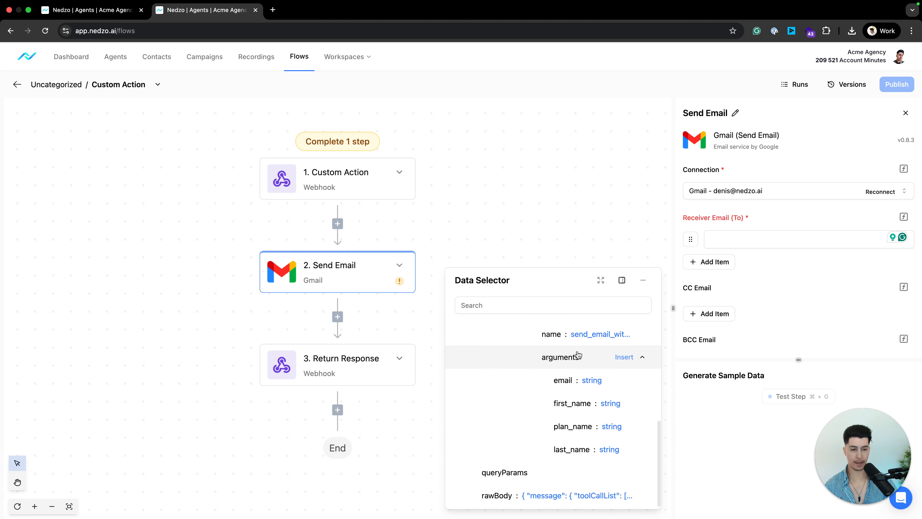
{"action": "left_click", "coordinate": [565, 382]}
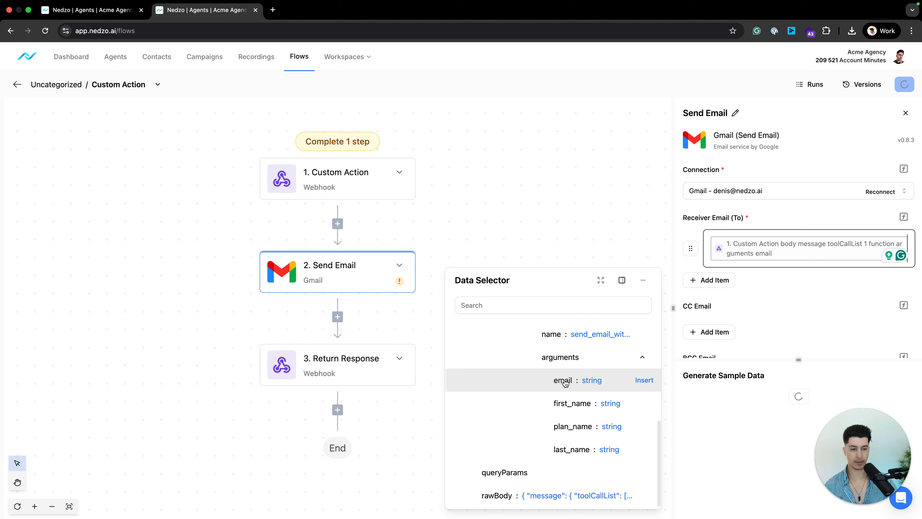
Type 'Onboarding Information -' as the Send Email subject.
{"action": "left_click", "coordinate": [507, 302]}
{"action": "type", "text": "email"}
{"action": "key", "text": "super+a"}
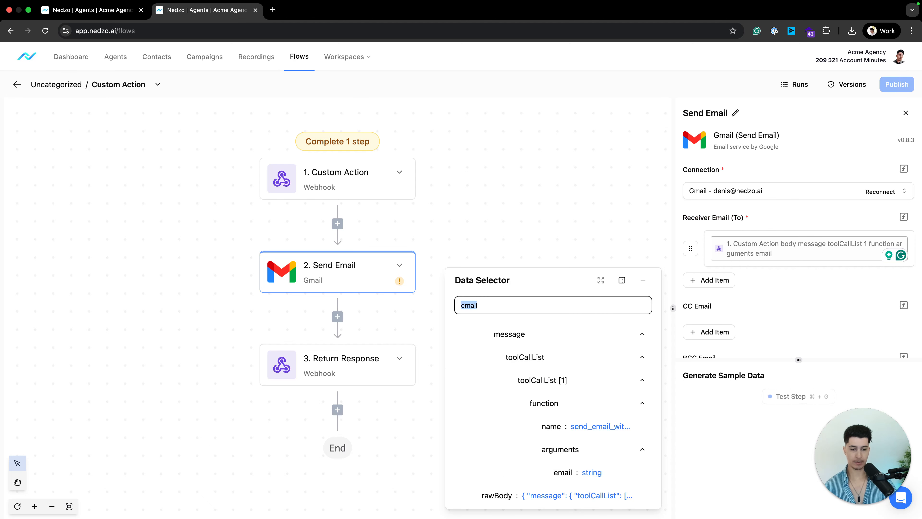
{"action": "key", "text": "BackSpace"}
{"action": "left_click", "coordinate": [888, 265]}
{"action": "scroll", "coordinate": [777, 287], "scroll_direction": "down", "scroll_amount": 4}
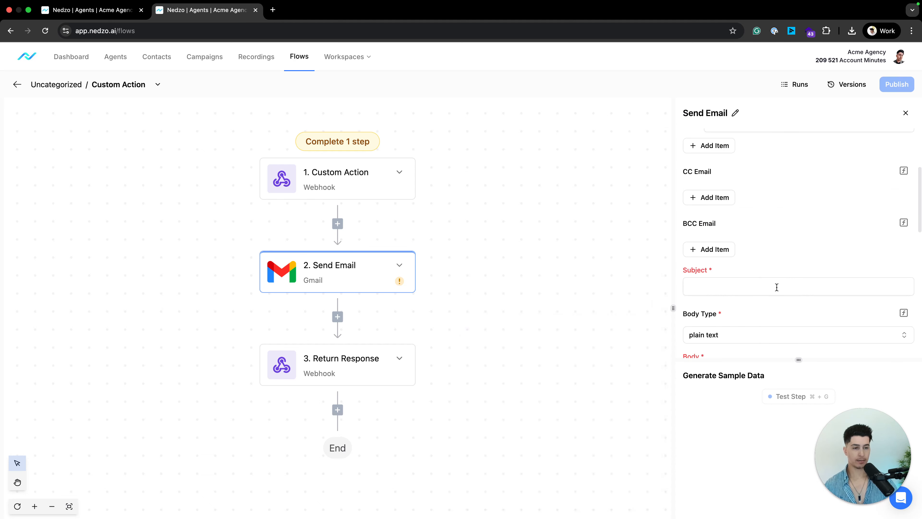
{"action": "left_click", "coordinate": [731, 286]}
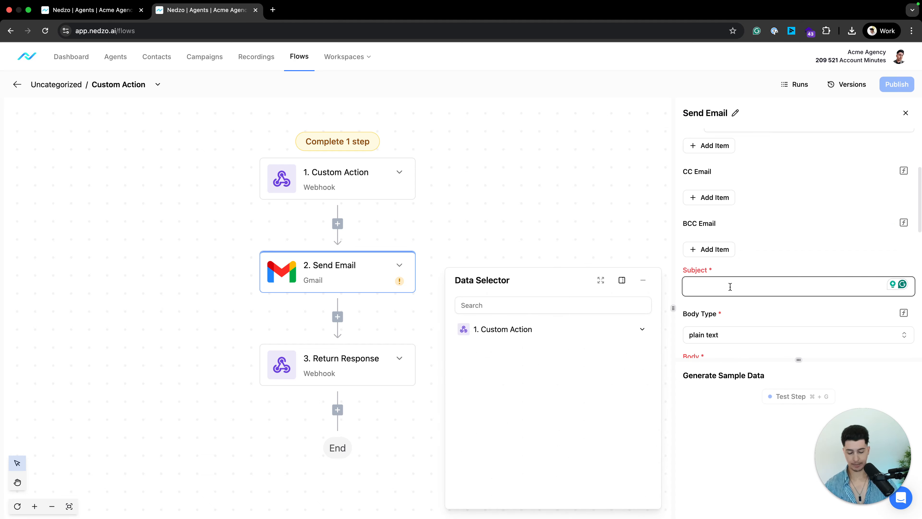
{"action": "type", "text": "Onboarding Information"}
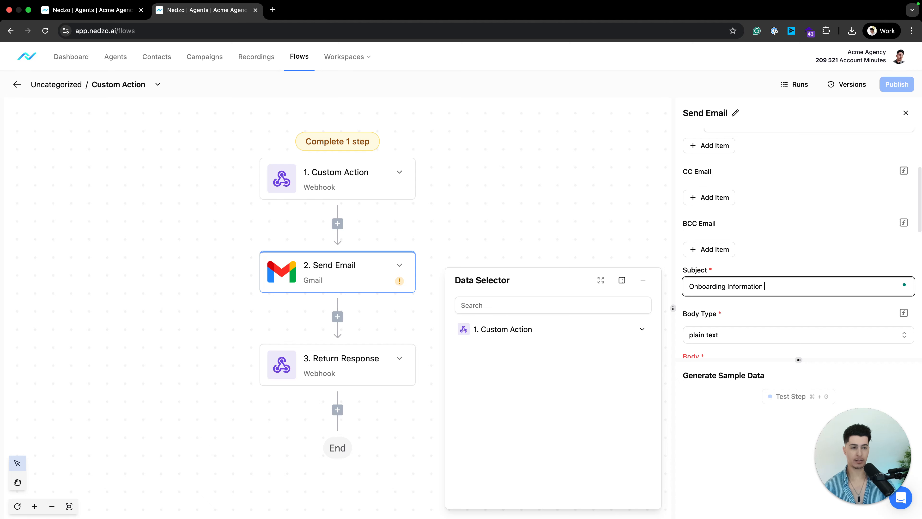
{"action": "type", "text": "-"}
Insert the webhook's first_name argument into the subject after the dash.
{"action": "left_click", "coordinate": [516, 304]}
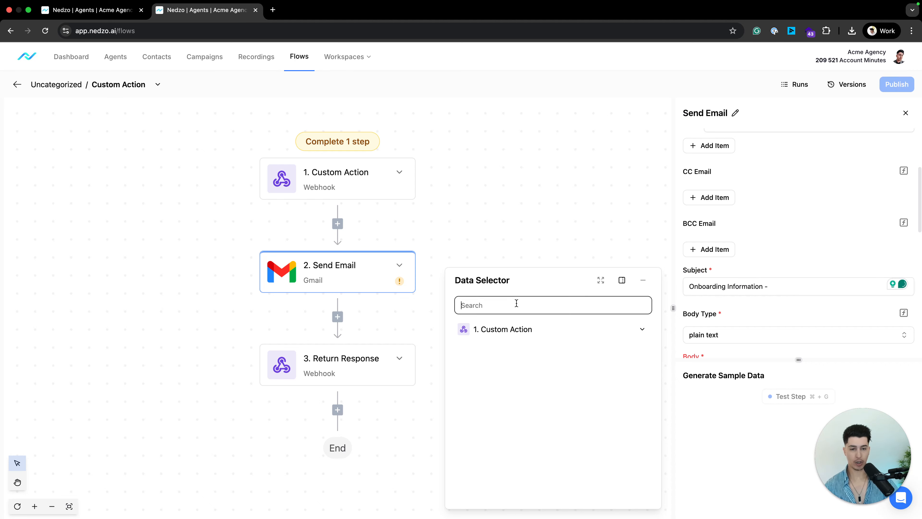
{"action": "type", "text": "first"}
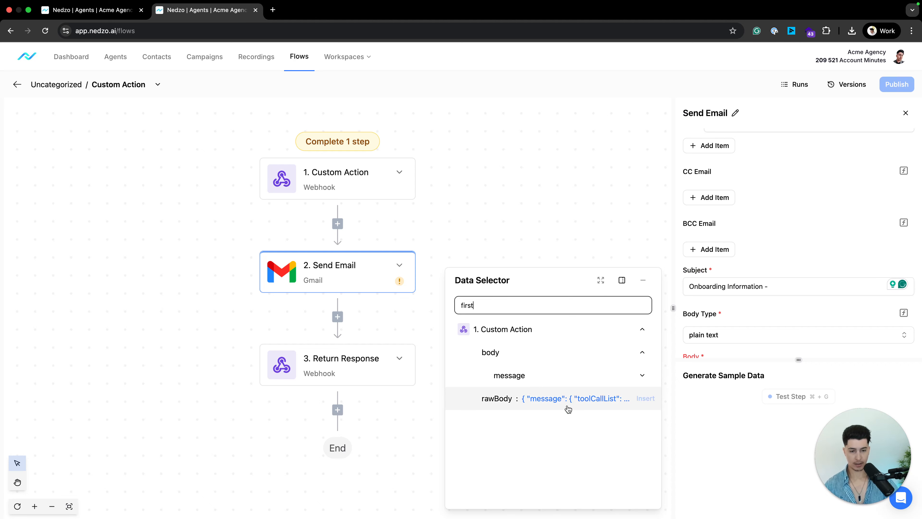
{"action": "left_click", "coordinate": [531, 380]}
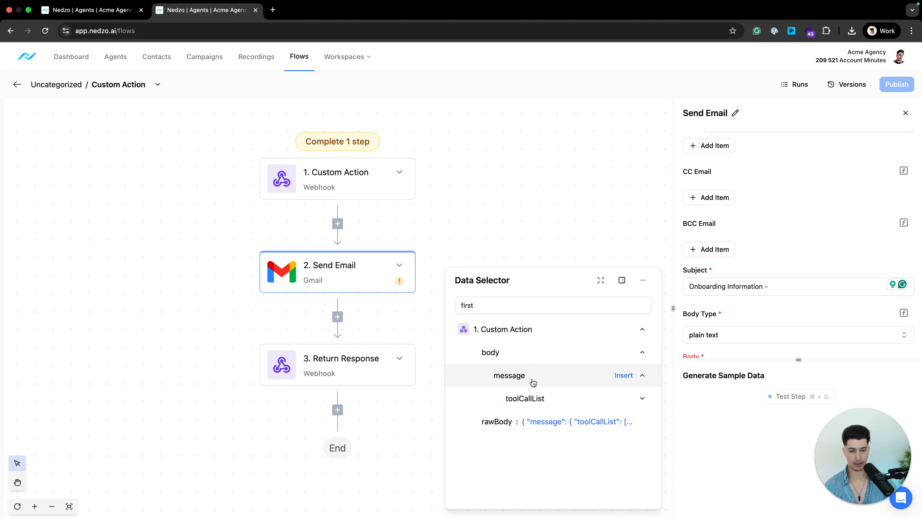
{"action": "left_click", "coordinate": [531, 400]}
{"action": "left_click", "coordinate": [534, 422]}
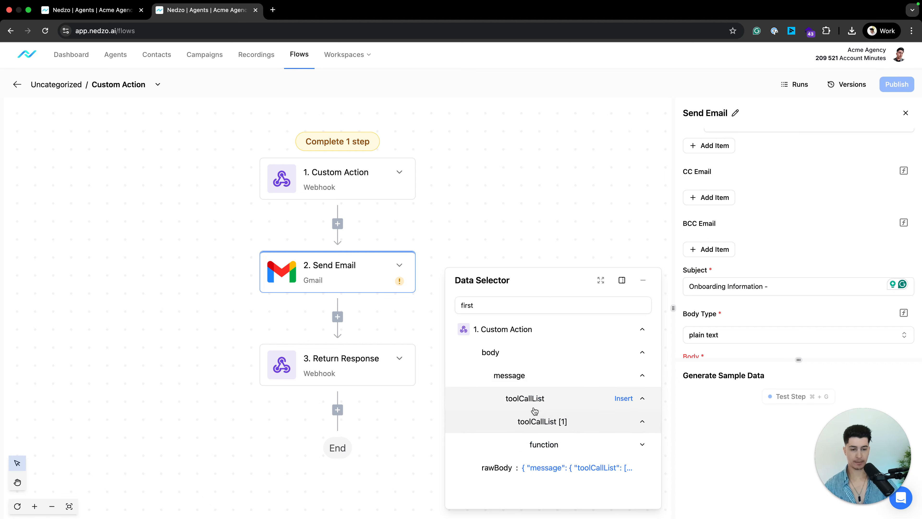
{"action": "left_click", "coordinate": [541, 444]}
{"action": "left_click", "coordinate": [552, 463]}
{"action": "scroll", "coordinate": [551, 472], "scroll_direction": "down", "scroll_amount": 1}
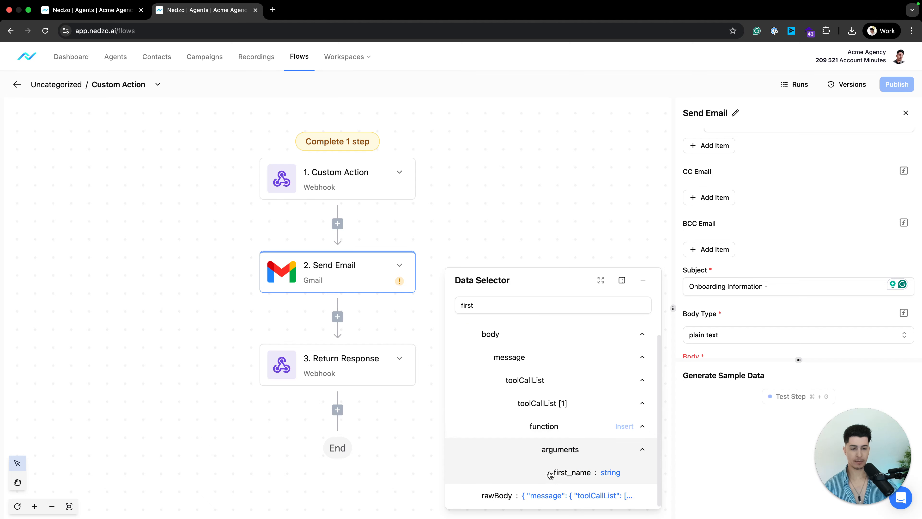
{"action": "left_click", "coordinate": [573, 473]}
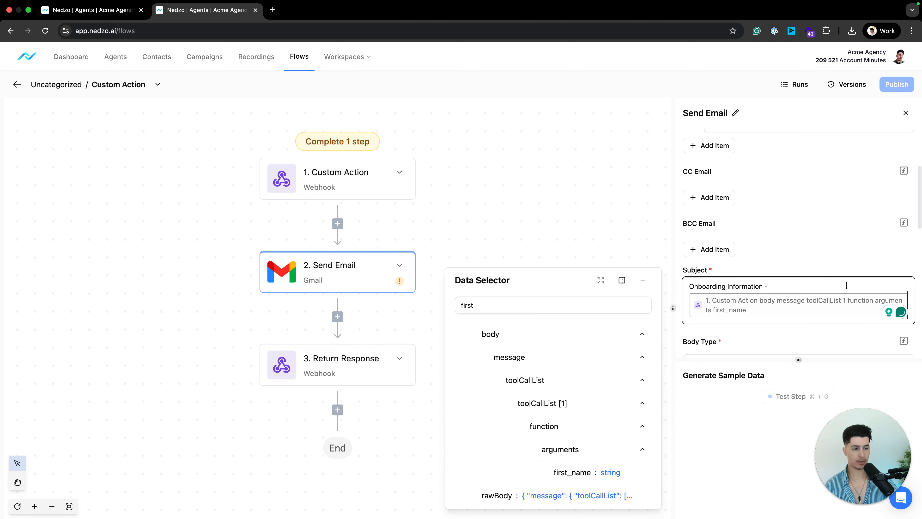
Append the webhook's last_name argument to the subject after first_name.
{"action": "double_click", "coordinate": [483, 305]}
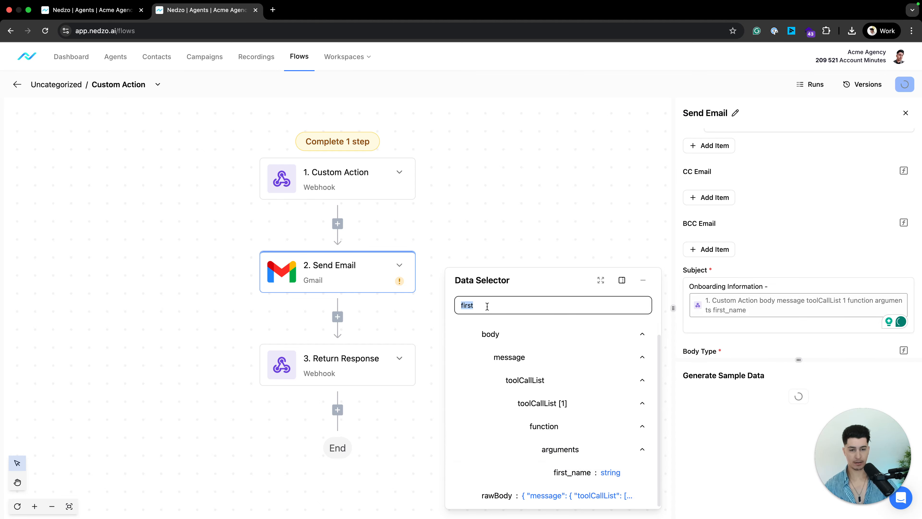
{"action": "type", "text": "last_m"}
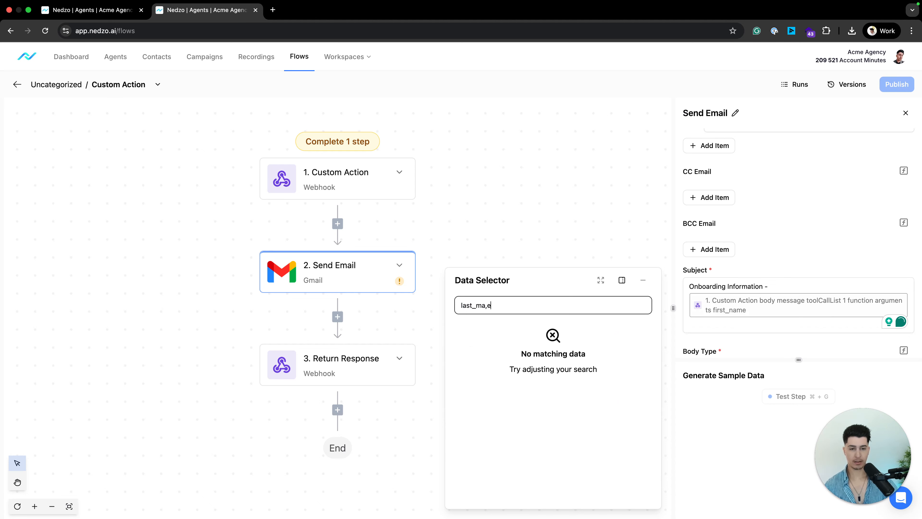
{"action": "key", "text": "BackSpace"}
{"action": "type", "text": "na"}
{"action": "type", "text": "ame"}
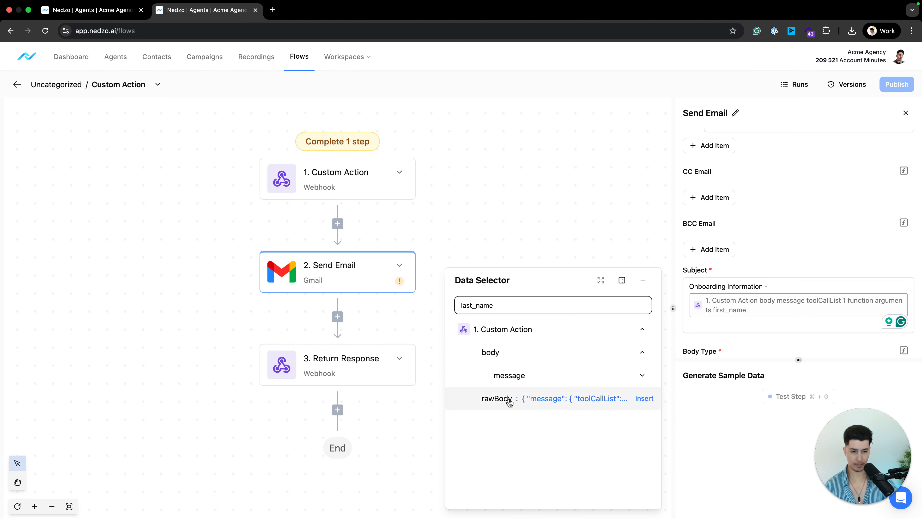
{"action": "left_click", "coordinate": [508, 376]}
{"action": "left_click", "coordinate": [572, 472]}
{"action": "scroll", "coordinate": [829, 328], "scroll_direction": "down", "scroll_amount": 4}
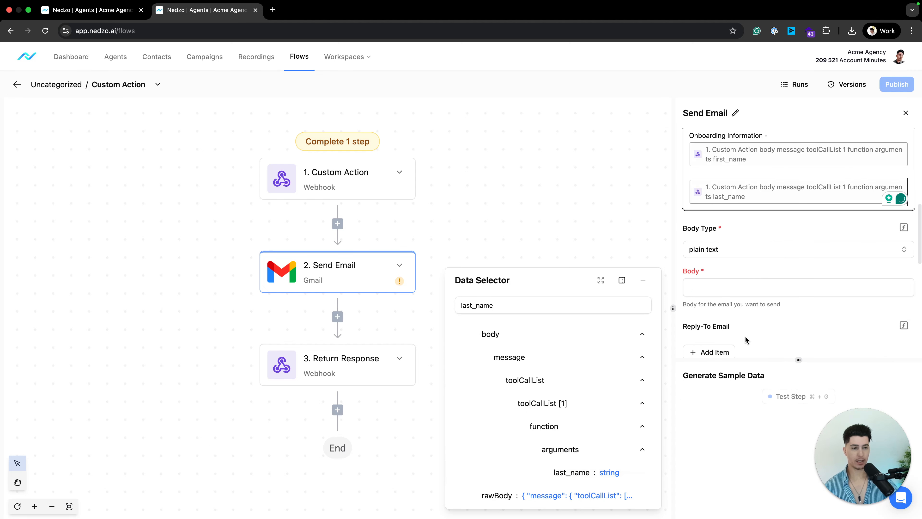
{"action": "scroll", "coordinate": [747, 339], "scroll_direction": "down", "scroll_amount": 1}
Start the email body with 'Hi' followed by the first_name token.
{"action": "left_click", "coordinate": [734, 256]}
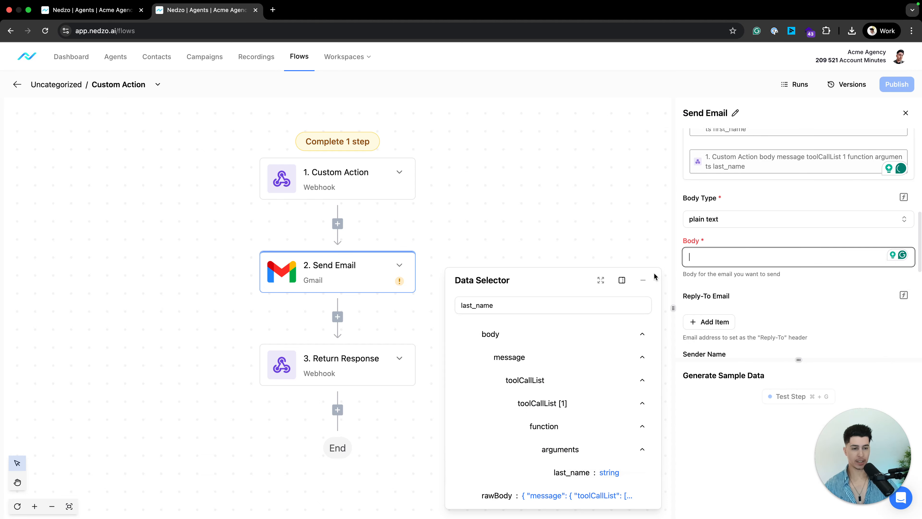
{"action": "type", "text": "Hi"}
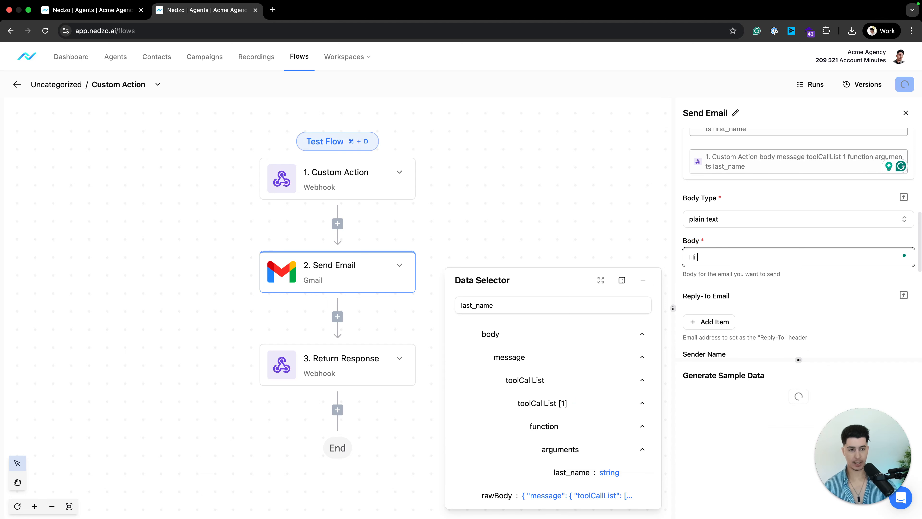
{"action": "left_click", "coordinate": [474, 306]}
{"action": "key", "text": "BackSpace"}
{"action": "key", "text": "BackSpace"}
{"action": "key", "text": "BackSpace"}
{"action": "key", "text": "BackSpace"}
{"action": "left_click", "coordinate": [573, 472]}
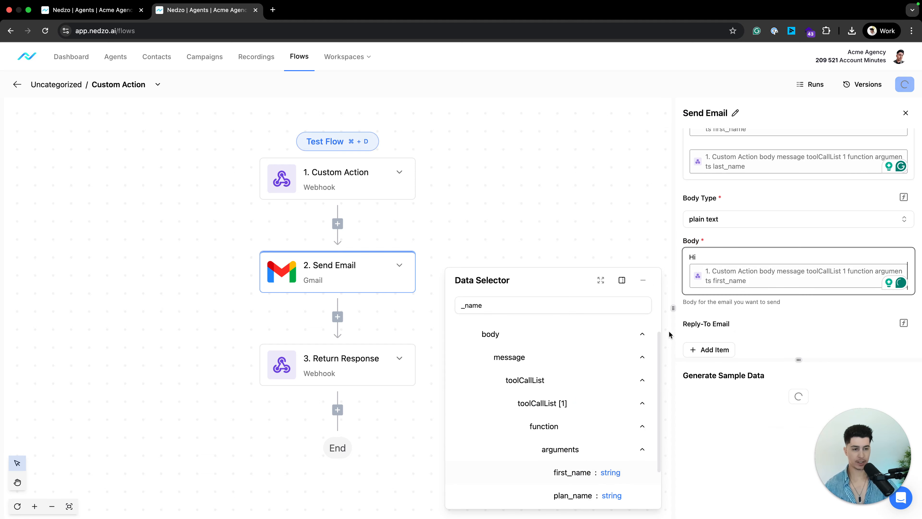
{"action": "scroll", "coordinate": [763, 284], "scroll_direction": "down", "scroll_amount": 1}
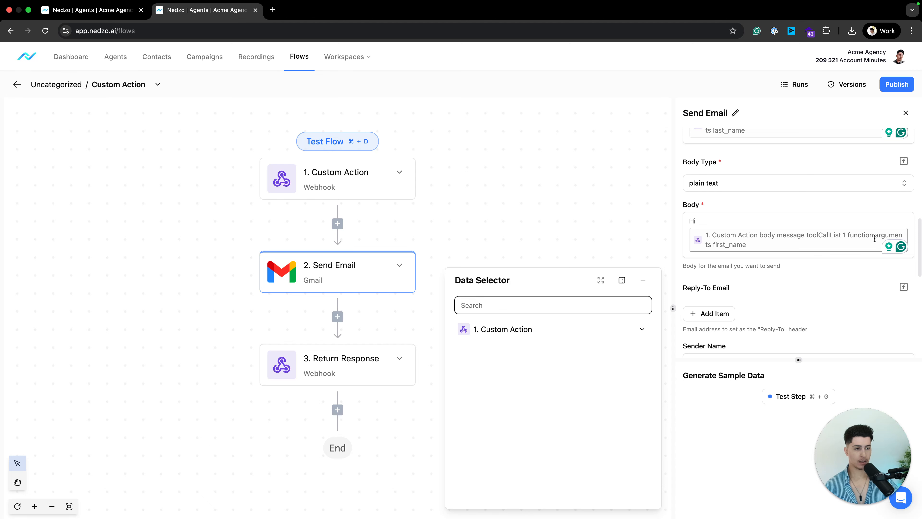
Add a comma, then paste the numbered XYZ list, 'Thanks,' and signature.
{"action": "left_click", "coordinate": [722, 252]}
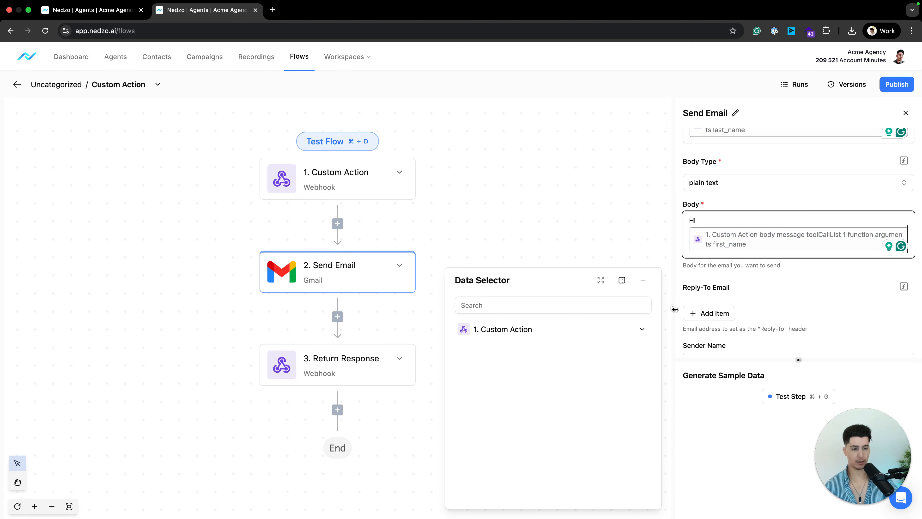
{"action": "left_click_drag", "start_coordinate": [673, 308], "coordinate": [474, 286]}
{"action": "type", "text": ","}
{"action": "key", "text": "Return"}
{"action": "key", "text": "Return"}
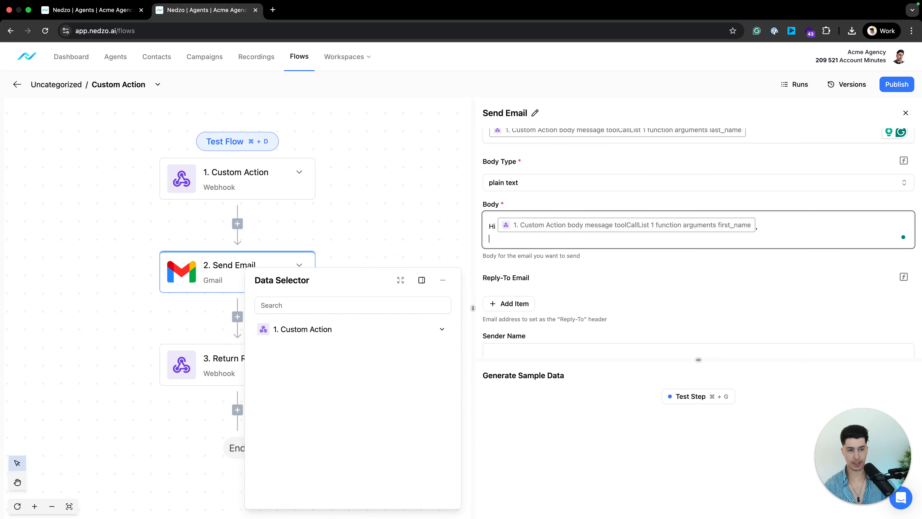
{"action": "type", "text": "Follow"}
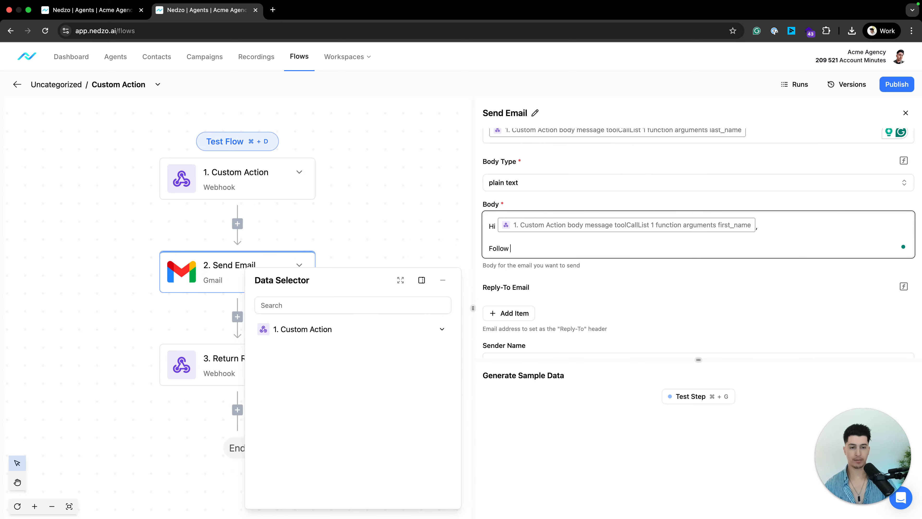
{"action": "key", "text": "super+v"}
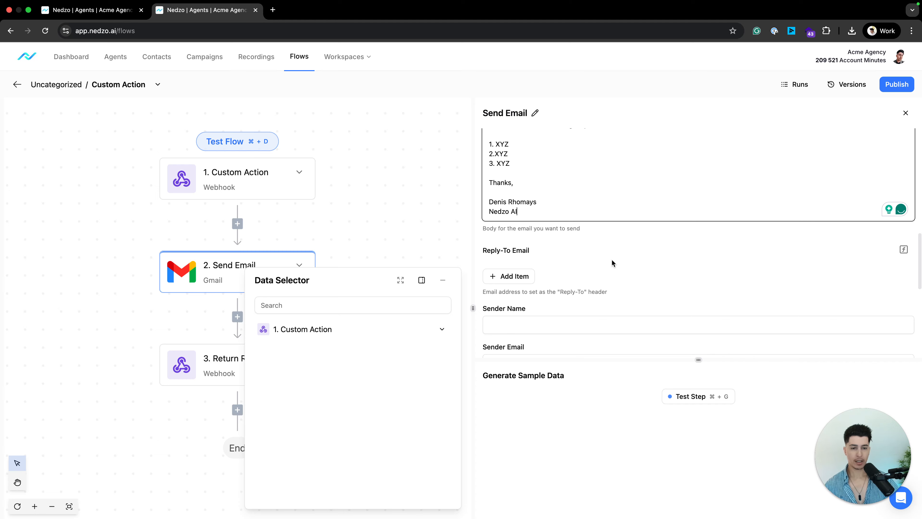
{"action": "scroll", "coordinate": [581, 260], "scroll_direction": "down", "scroll_amount": 4}
Fill in the sender's name and sender email address.
{"action": "left_click", "coordinate": [531, 245]}
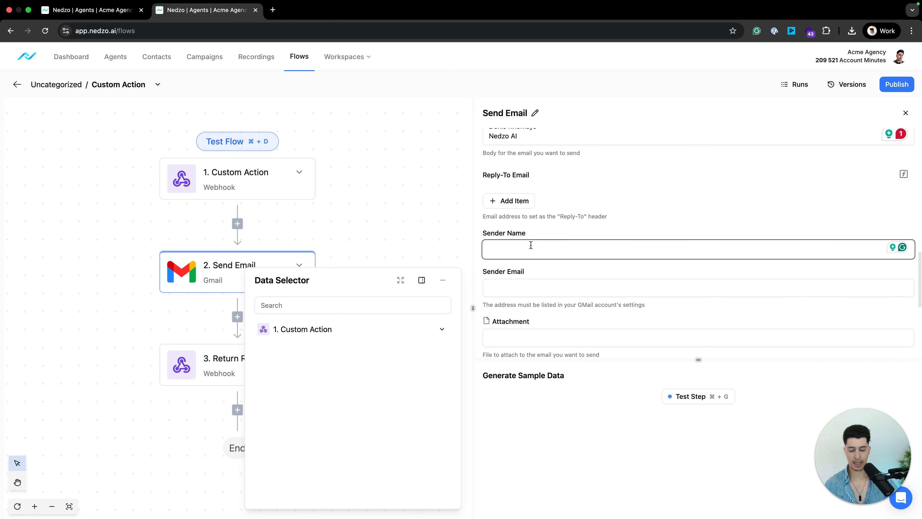
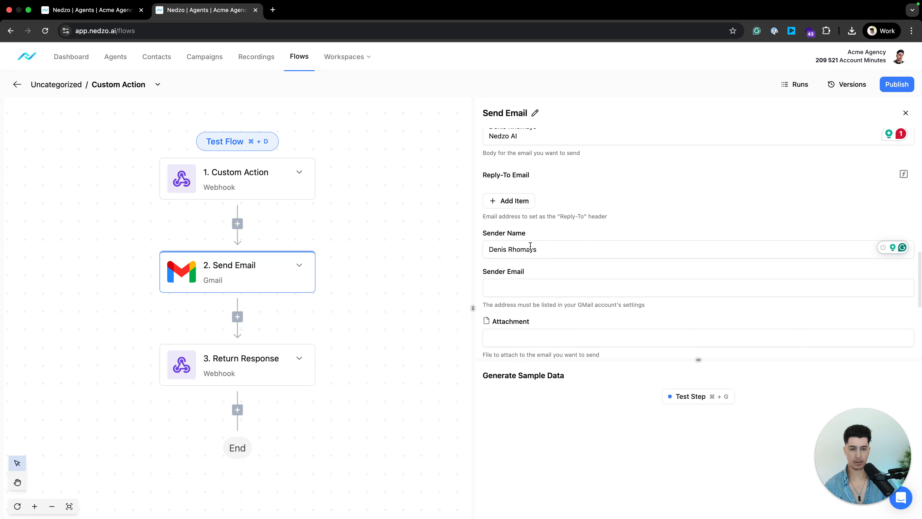
{"action": "left_click", "coordinate": [533, 291]}
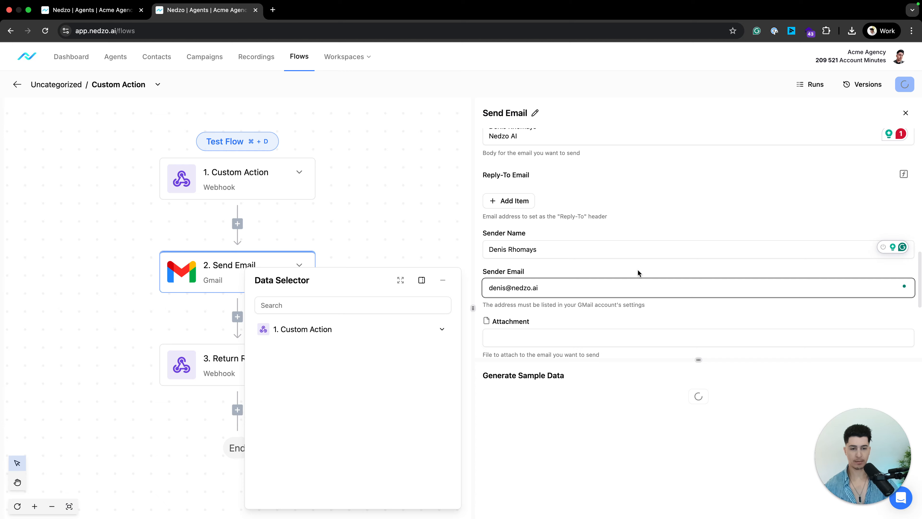
Turn on Continue on Failure and enlarge the Send Email settings area.
{"action": "scroll", "coordinate": [638, 272], "scroll_direction": "down", "scroll_amount": 5}
{"action": "scroll", "coordinate": [506, 171], "scroll_direction": "up", "scroll_amount": 1}
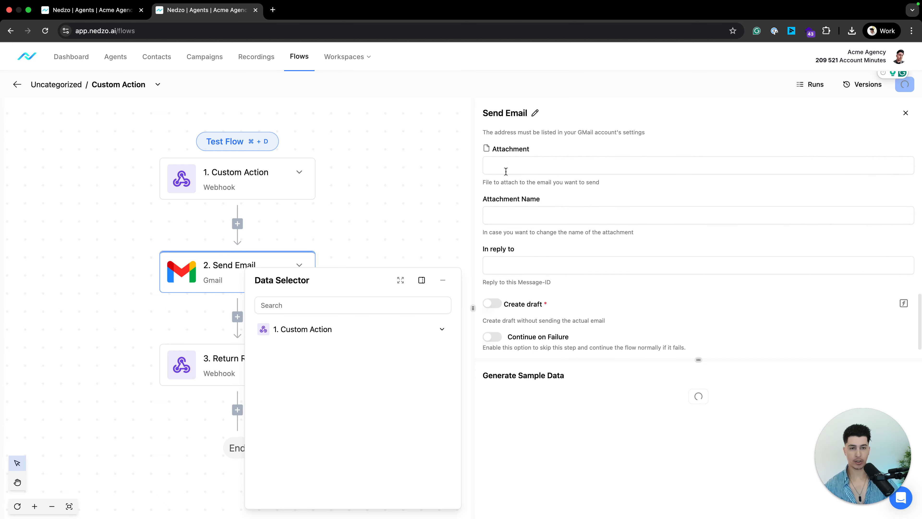
{"action": "scroll", "coordinate": [542, 240], "scroll_direction": "down", "scroll_amount": 1}
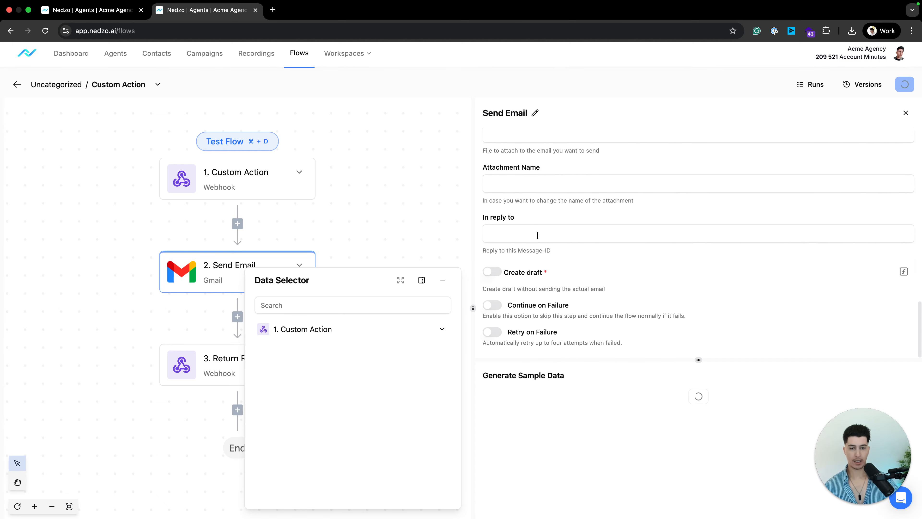
{"action": "left_click_drag", "start_coordinate": [483, 218], "coordinate": [549, 213]}
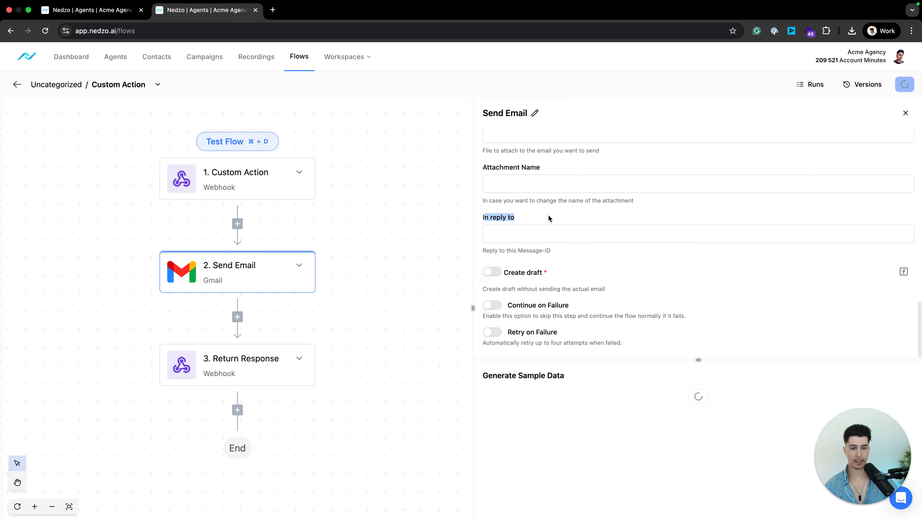
{"action": "left_click", "coordinate": [548, 214]}
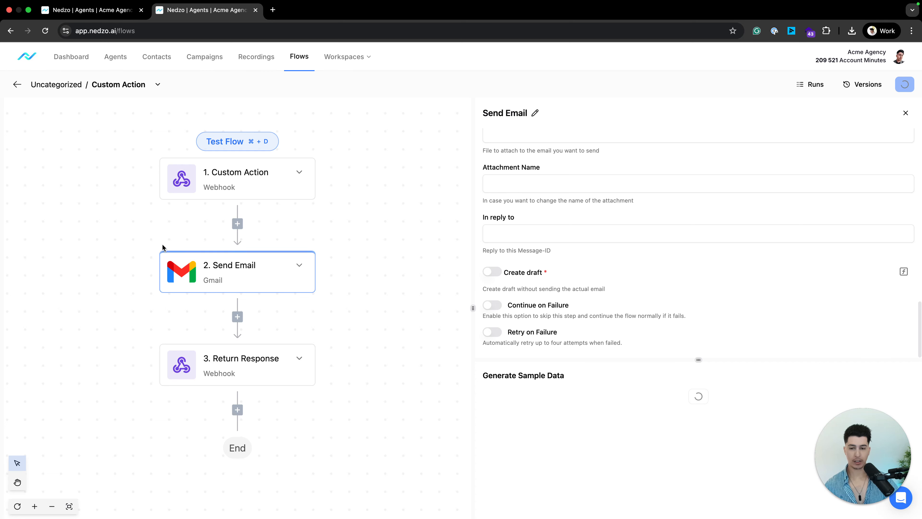
{"action": "left_click", "coordinate": [497, 307]}
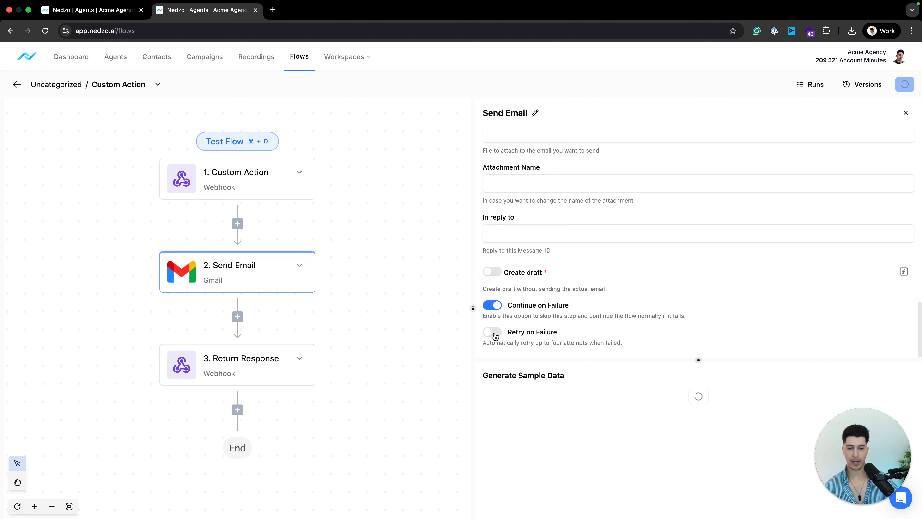
{"action": "left_click_drag", "start_coordinate": [699, 360], "coordinate": [699, 409]}
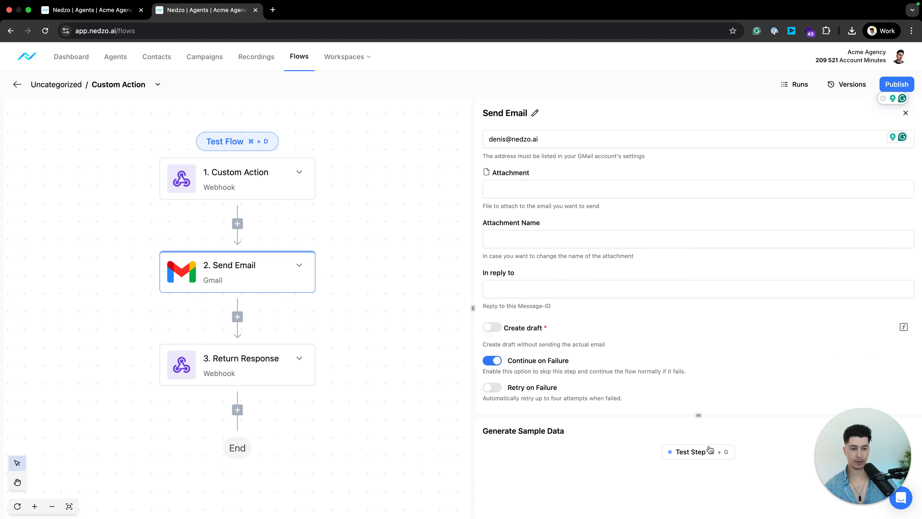
Test the Send Email step and read the 'Recipient address required' failure.
{"action": "scroll", "coordinate": [672, 282], "scroll_direction": "up", "scroll_amount": 10}
{"action": "scroll", "coordinate": [672, 284], "scroll_direction": "down", "scroll_amount": 10}
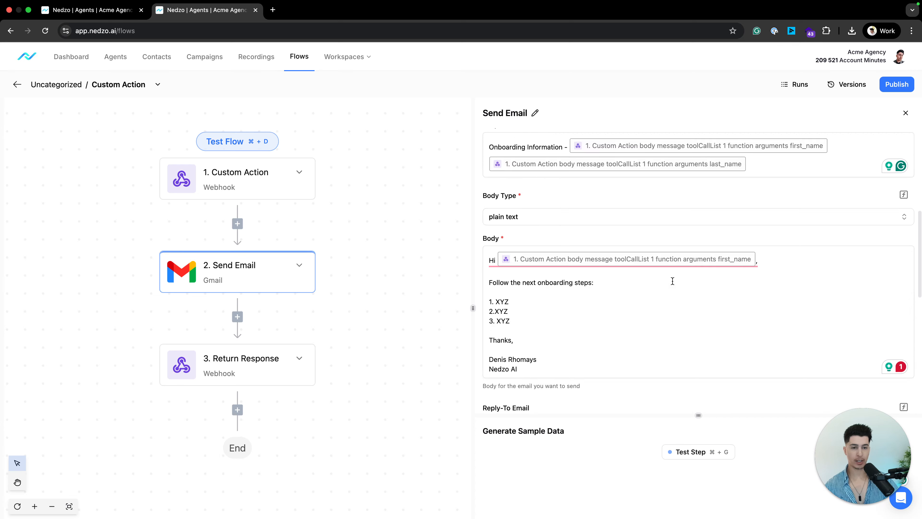
{"action": "scroll", "coordinate": [599, 212], "scroll_direction": "up", "scroll_amount": 5}
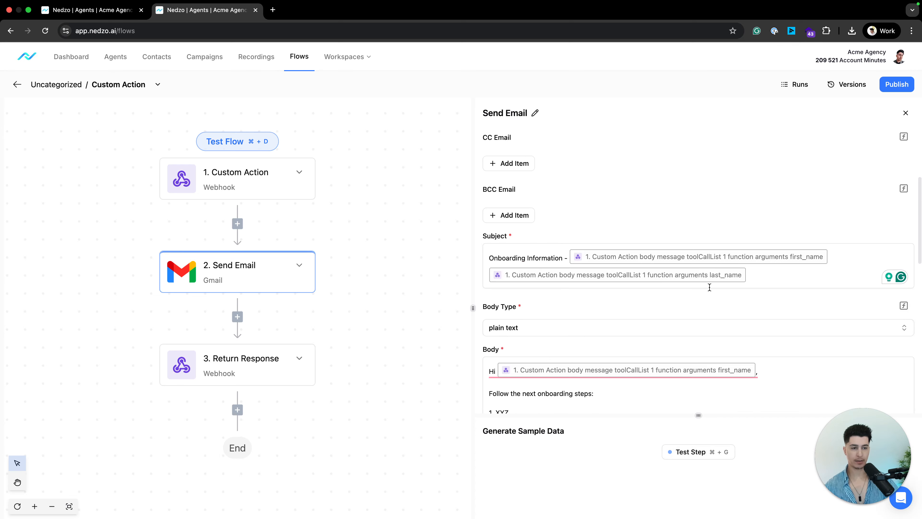
{"action": "scroll", "coordinate": [599, 291], "scroll_direction": "down", "scroll_amount": 6}
{"action": "left_click", "coordinate": [704, 454]}
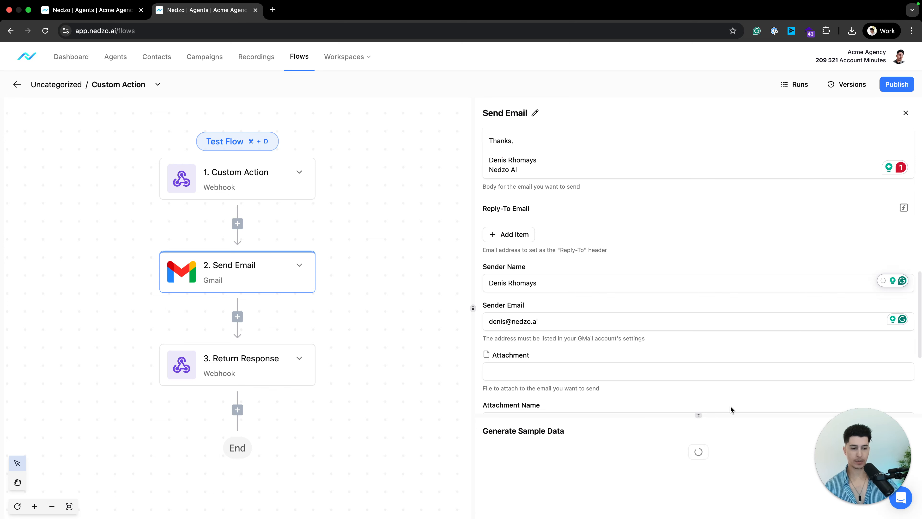
{"action": "left_click_drag", "start_coordinate": [700, 416], "coordinate": [699, 223]}
{"action": "left_click_drag", "start_coordinate": [515, 308], "coordinate": [621, 308]}
{"action": "left_click", "coordinate": [691, 250]}
{"action": "left_click_drag", "start_coordinate": [694, 223], "coordinate": [699, 425]}
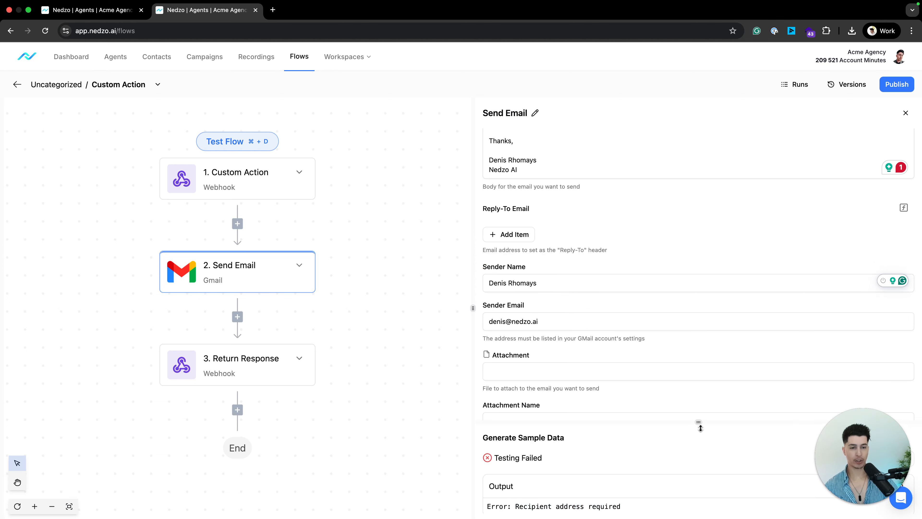
{"action": "scroll", "coordinate": [606, 197], "scroll_direction": "up", "scroll_amount": 8}
{"action": "scroll", "coordinate": [607, 198], "scroll_direction": "up", "scroll_amount": 1}
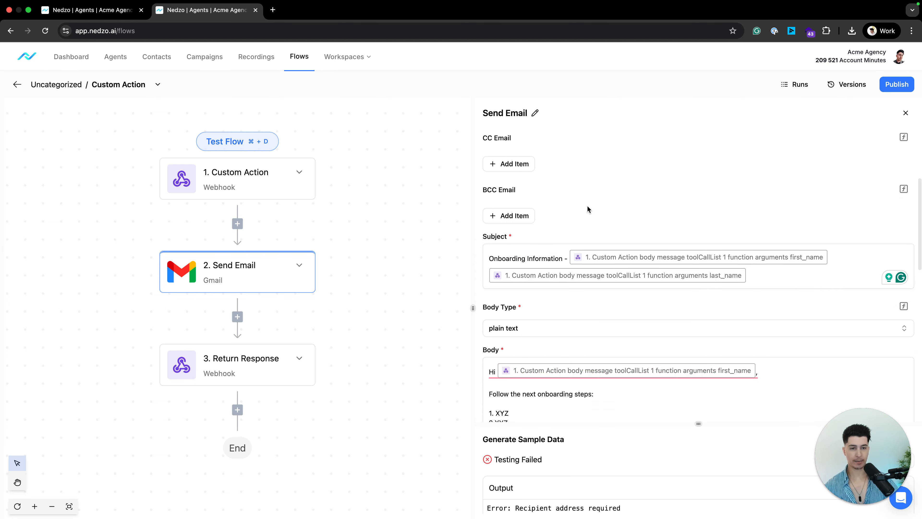
{"action": "scroll", "coordinate": [617, 294], "scroll_direction": "up", "scroll_amount": 5}
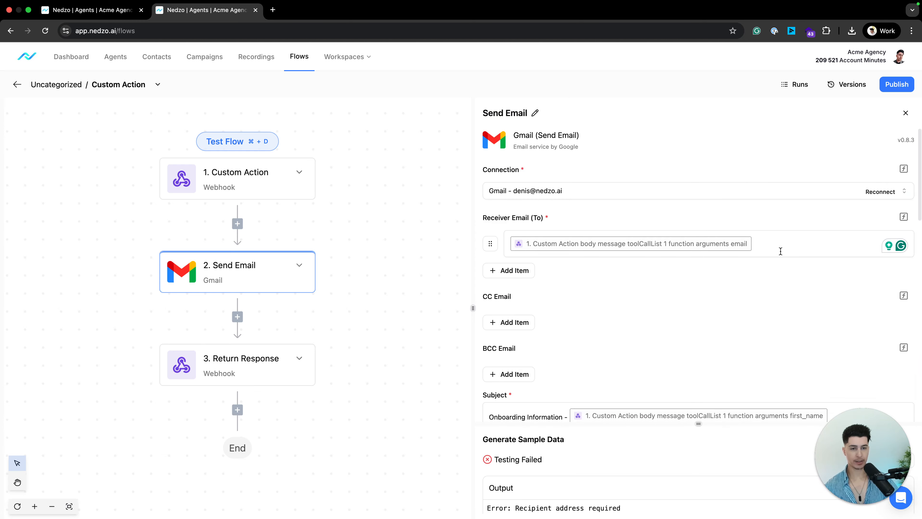
Set Receiver Email to a fixed test email address and review the retest output.
{"action": "left_click", "coordinate": [781, 251]}
{"action": "key", "text": "BackSpace"}
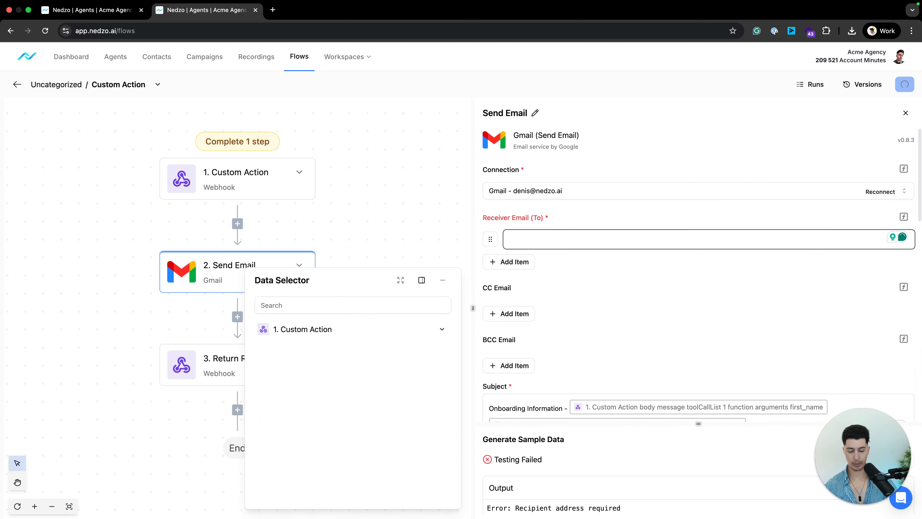
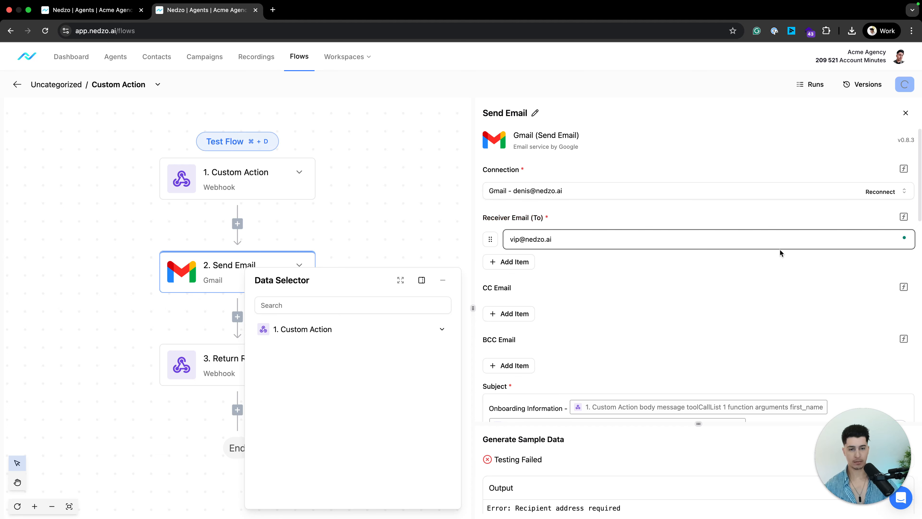
{"action": "left_click", "coordinate": [756, 272]}
{"action": "scroll", "coordinate": [745, 272], "scroll_direction": "down", "scroll_amount": 10}
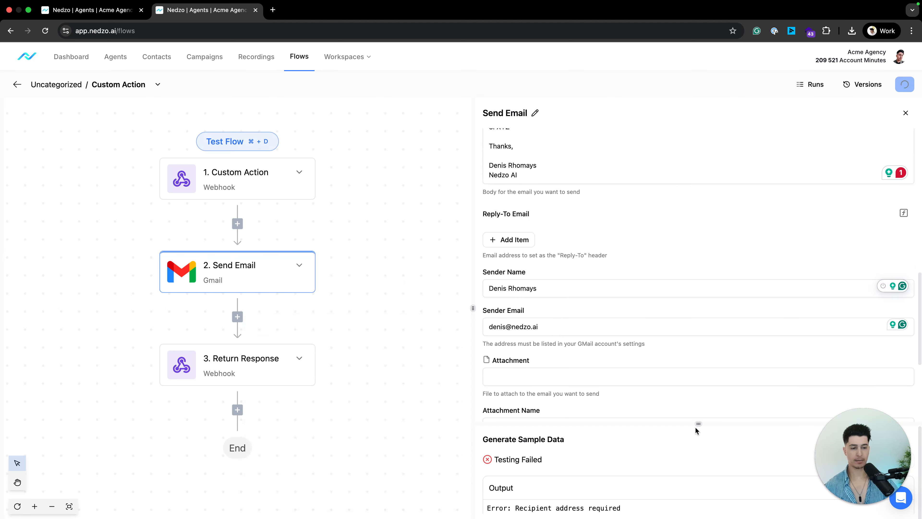
{"action": "left_click_drag", "start_coordinate": [696, 427], "coordinate": [694, 285]}
{"action": "scroll", "coordinate": [575, 262], "scroll_direction": "up", "scroll_amount": 10}
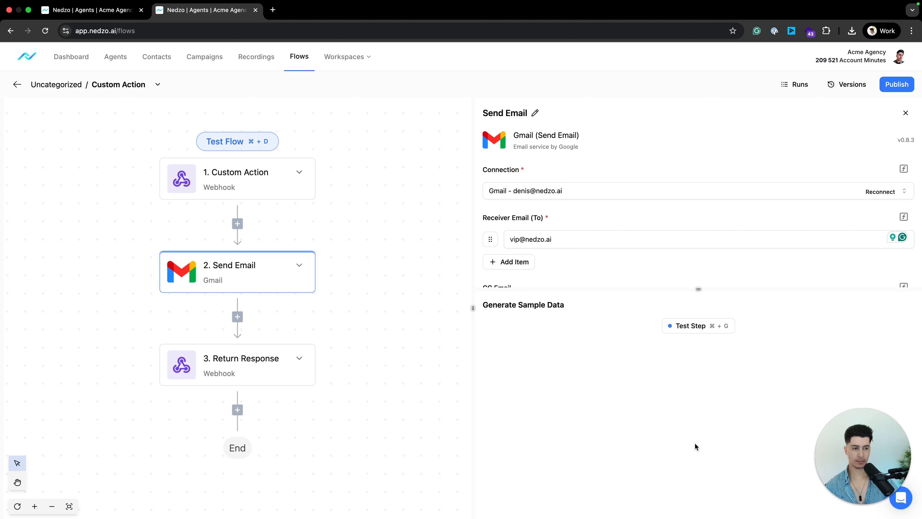
{"action": "scroll", "coordinate": [651, 376], "scroll_direction": "down", "scroll_amount": 6}
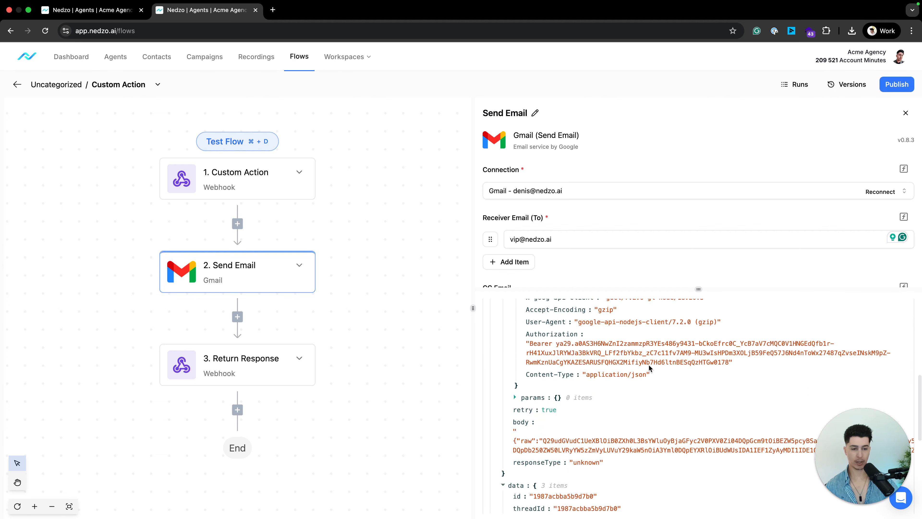
Map Receiver Email to the email argument under message > toolCallList > function > arguments.
{"action": "scroll", "coordinate": [648, 365], "scroll_direction": "up", "scroll_amount": 6}
{"action": "left_click", "coordinate": [565, 239]}
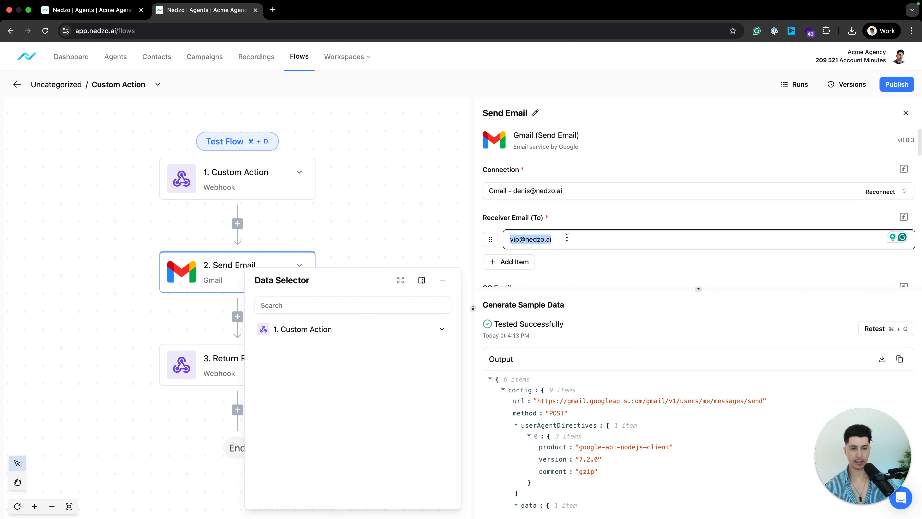
{"action": "key", "text": "BackSpace"}
{"action": "left_click", "coordinate": [308, 306]}
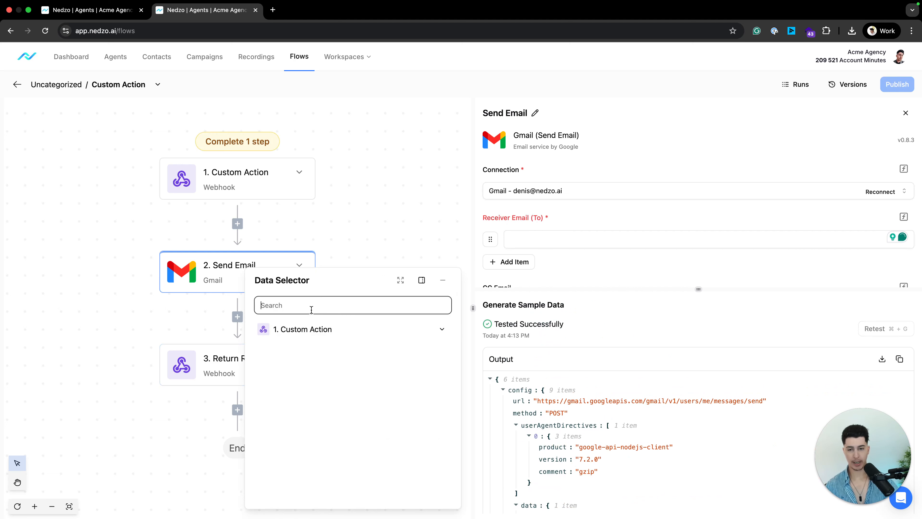
{"action": "type", "text": "email"}
{"action": "left_click", "coordinate": [298, 376]}
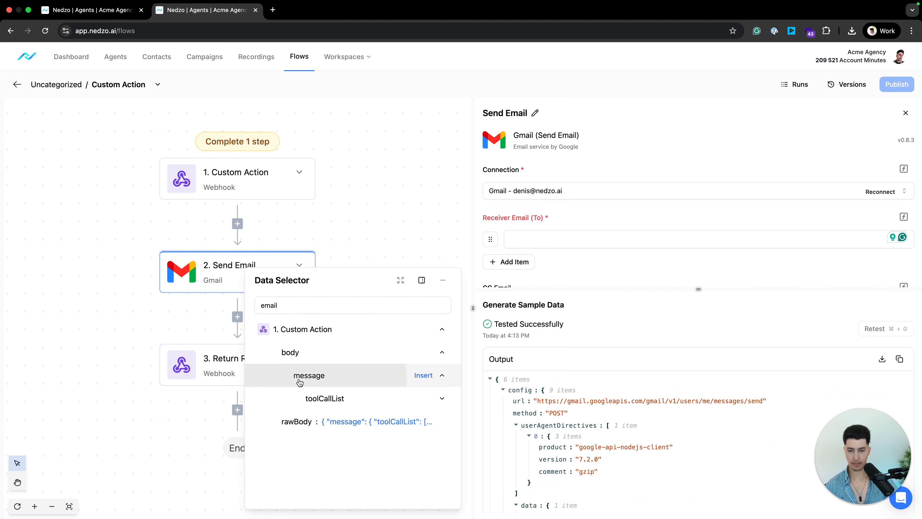
{"action": "left_click", "coordinate": [309, 399]}
{"action": "left_click", "coordinate": [312, 423]}
{"action": "left_click", "coordinate": [329, 443]}
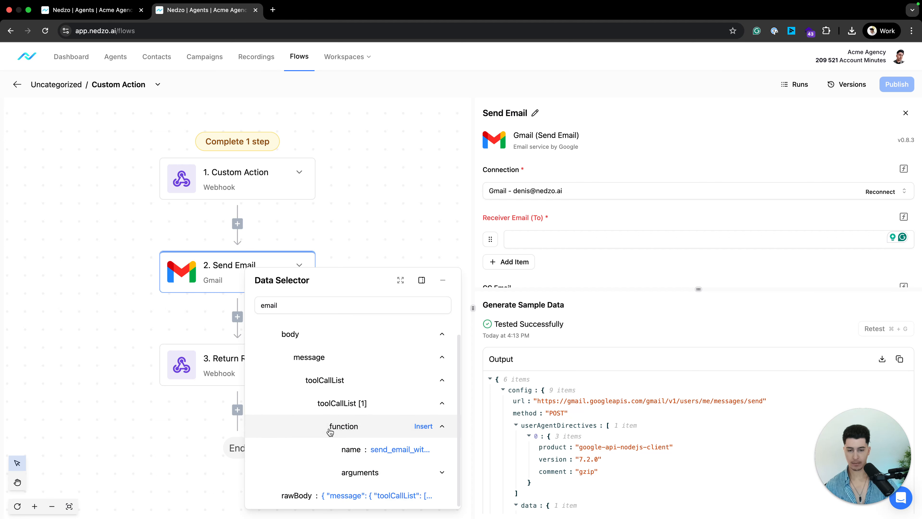
{"action": "left_click", "coordinate": [350, 472]}
{"action": "left_click", "coordinate": [362, 472]}
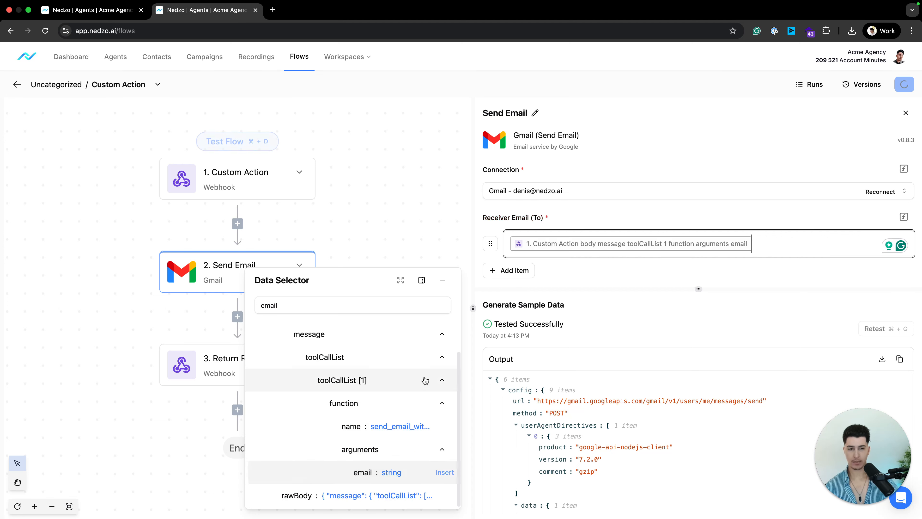
Clear the data search term and dismiss the webhook data list.
{"action": "double_click", "coordinate": [296, 307]}
{"action": "key", "text": "BackSpace"}
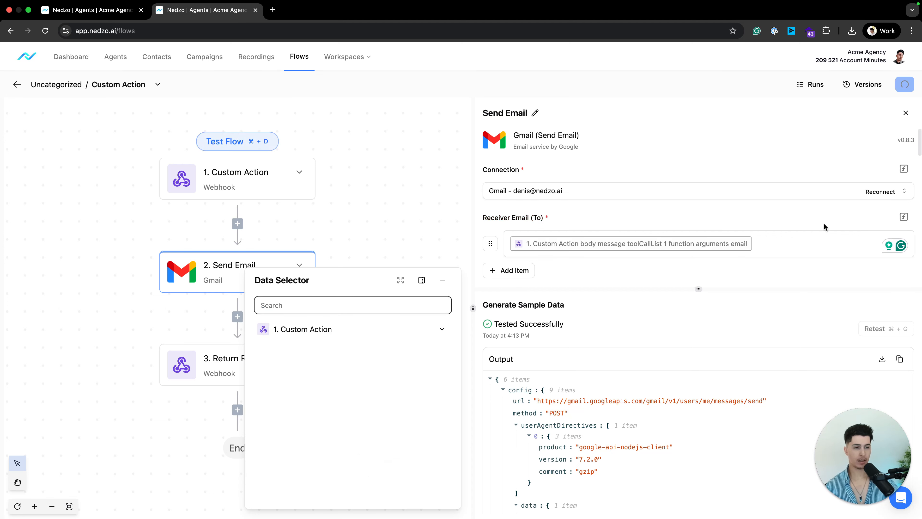
{"action": "left_click", "coordinate": [812, 223]}
{"action": "left_click_drag", "start_coordinate": [699, 292], "coordinate": [714, 432]}
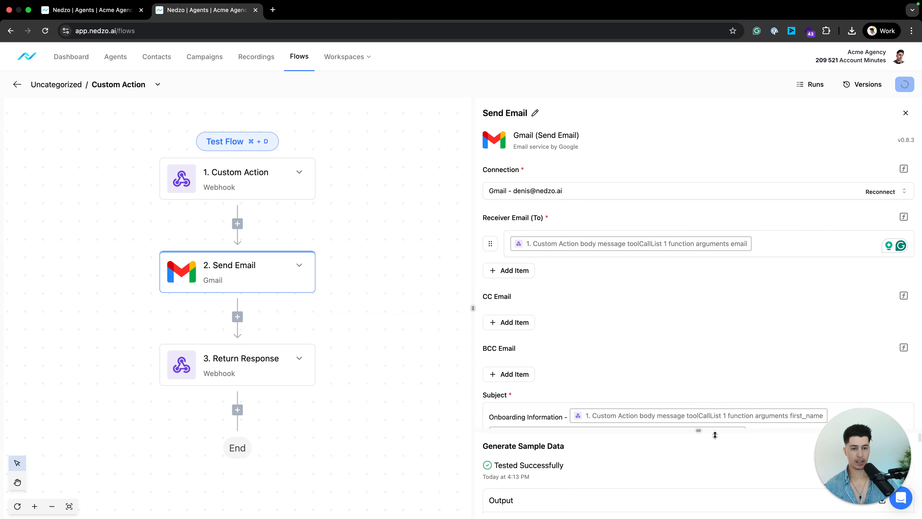
{"action": "scroll", "coordinate": [720, 248], "scroll_direction": "down", "scroll_amount": 10}
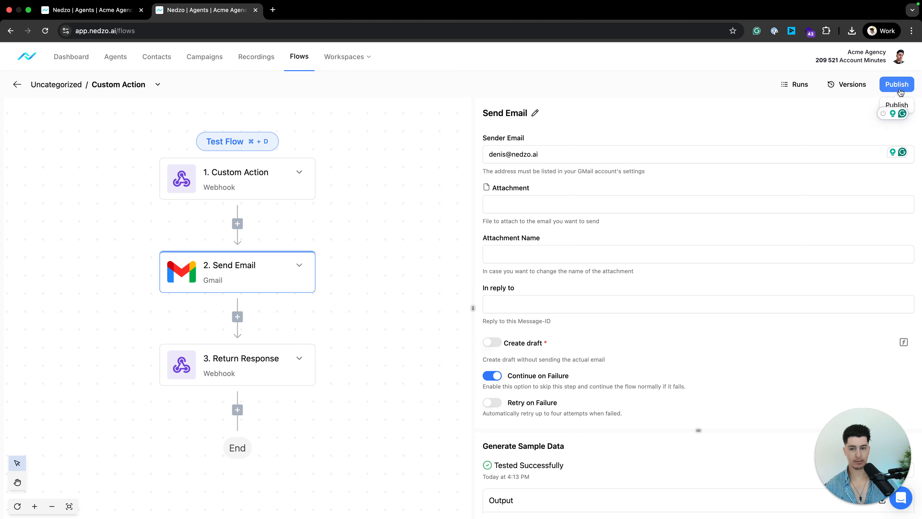
Open Return Response and select the placeholder result message in its JSON body.
{"action": "left_click", "coordinate": [229, 362]}
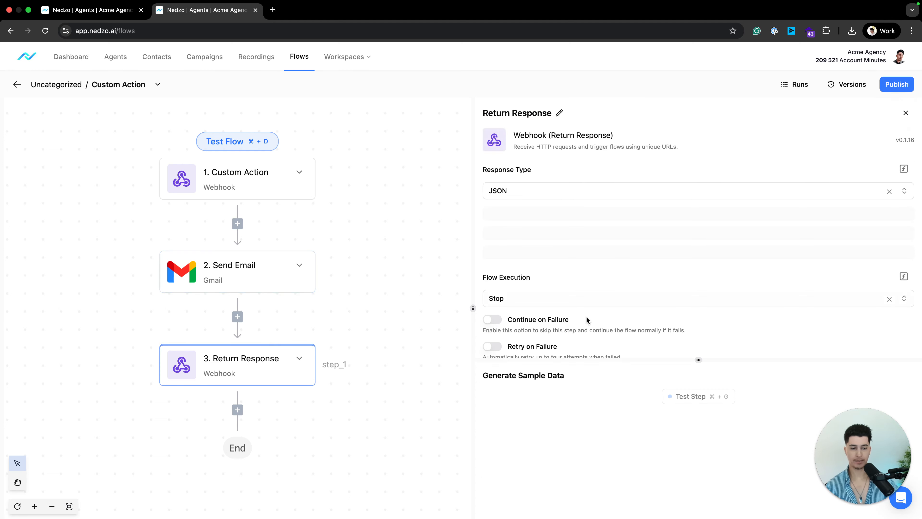
{"action": "left_click_drag", "start_coordinate": [700, 360], "coordinate": [699, 437]}
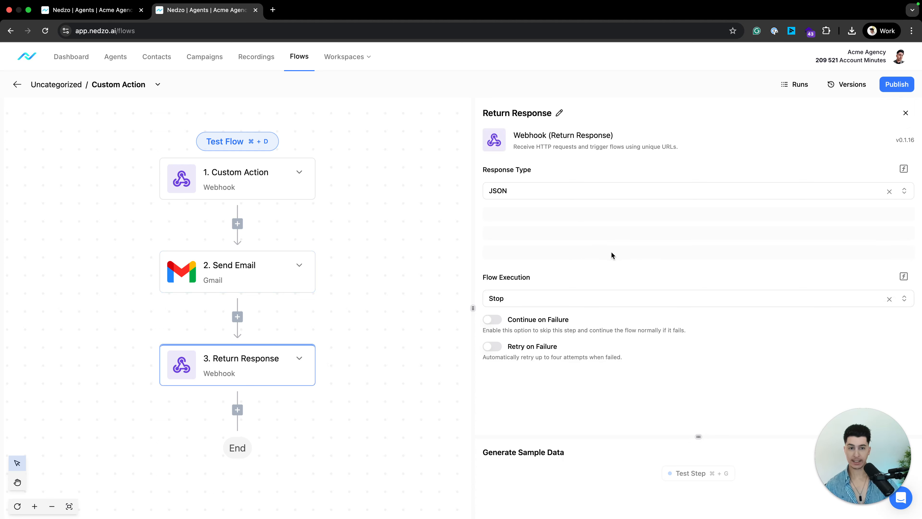
{"action": "left_click_drag", "start_coordinate": [627, 411], "coordinate": [497, 337]}
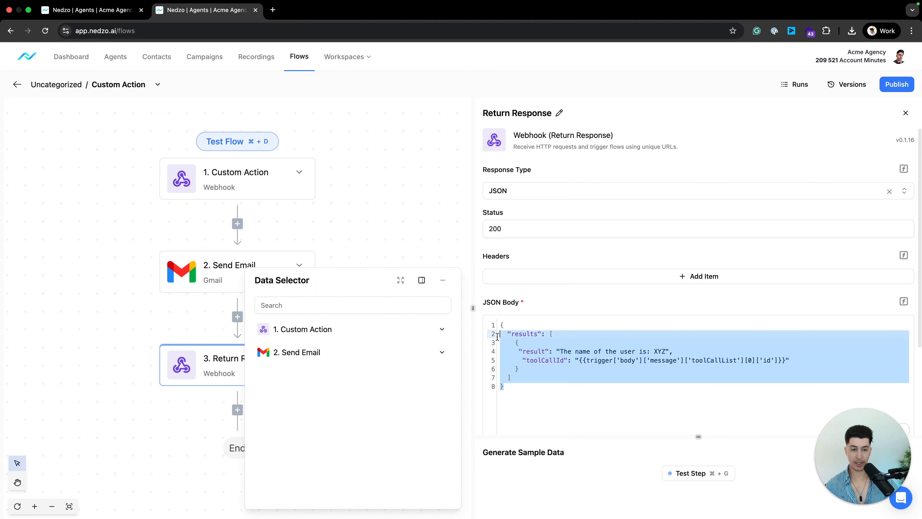
{"action": "left_click", "coordinate": [559, 351]}
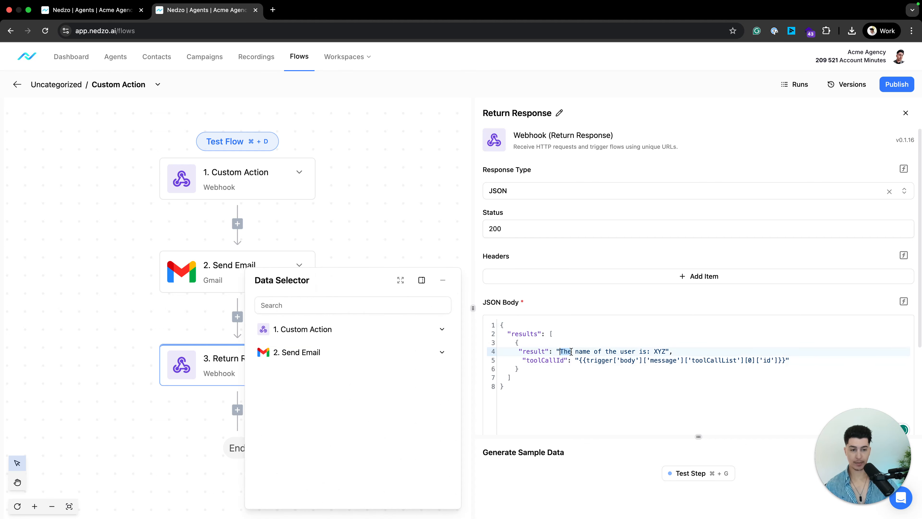
{"action": "left_click_drag", "start_coordinate": [571, 352], "coordinate": [665, 351]}
{"action": "mouse_move", "coordinate": [381, 354]}
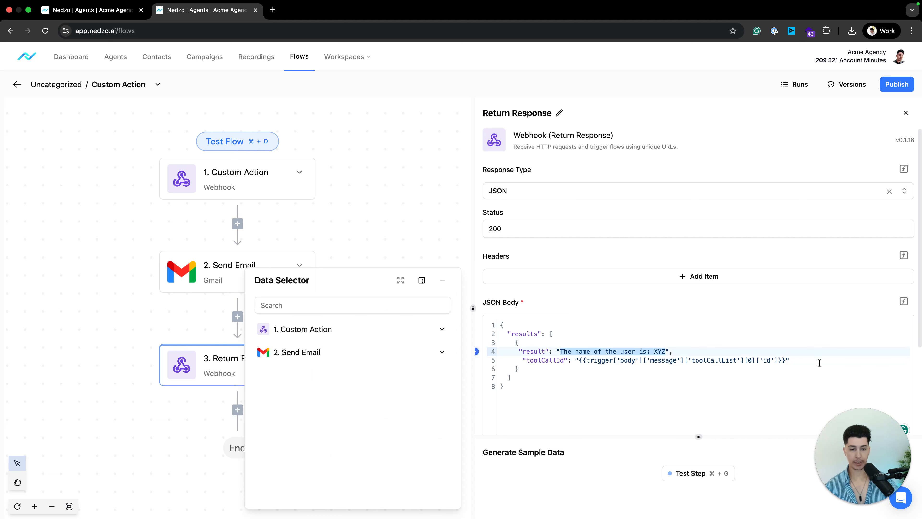
{"action": "left_click_drag", "start_coordinate": [820, 364], "coordinate": [469, 359]}
{"action": "left_click", "coordinate": [665, 401]}
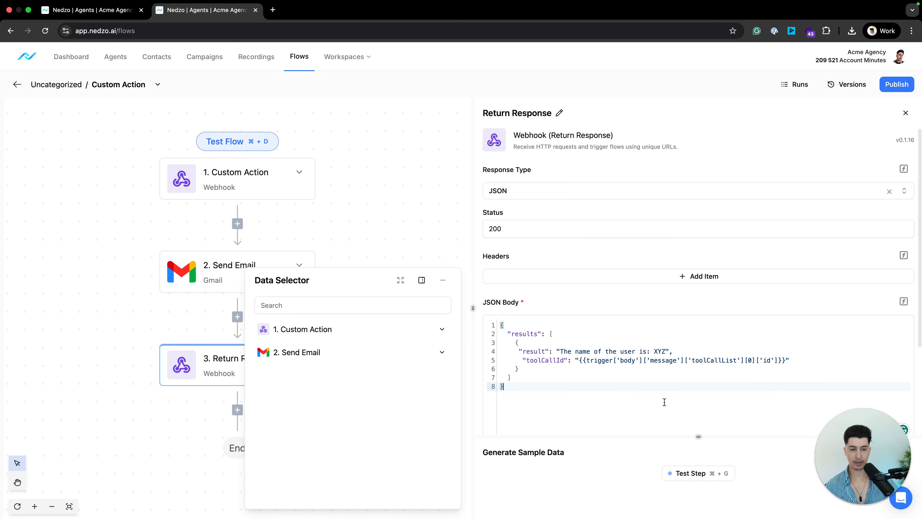
{"action": "left_click_drag", "start_coordinate": [560, 351], "coordinate": [666, 351]}
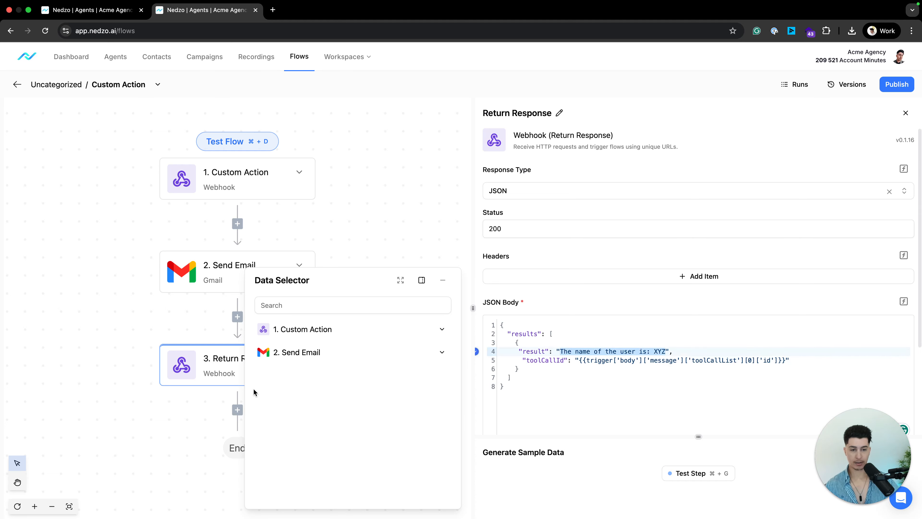
Replace the 'The name of the user is: XYZ' placeholder with Send Email statusText.
{"action": "left_click", "coordinate": [296, 352]}
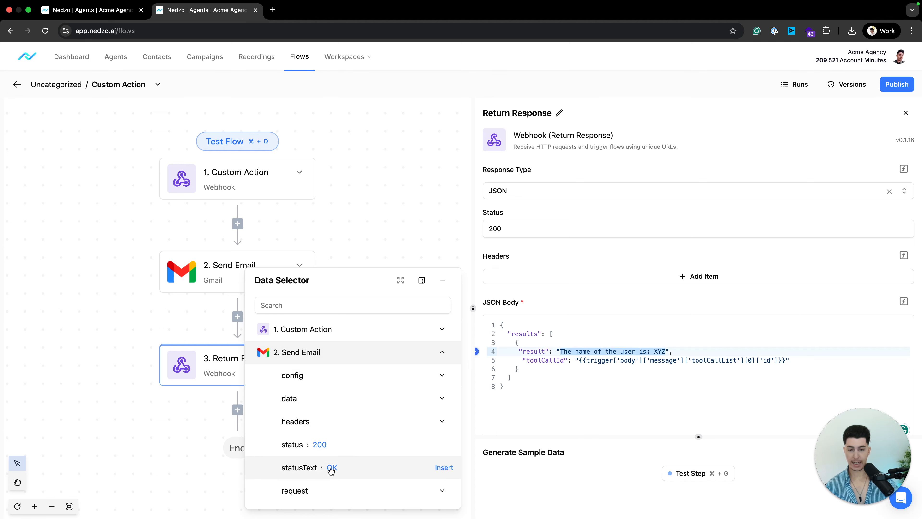
{"action": "left_click", "coordinate": [332, 469]}
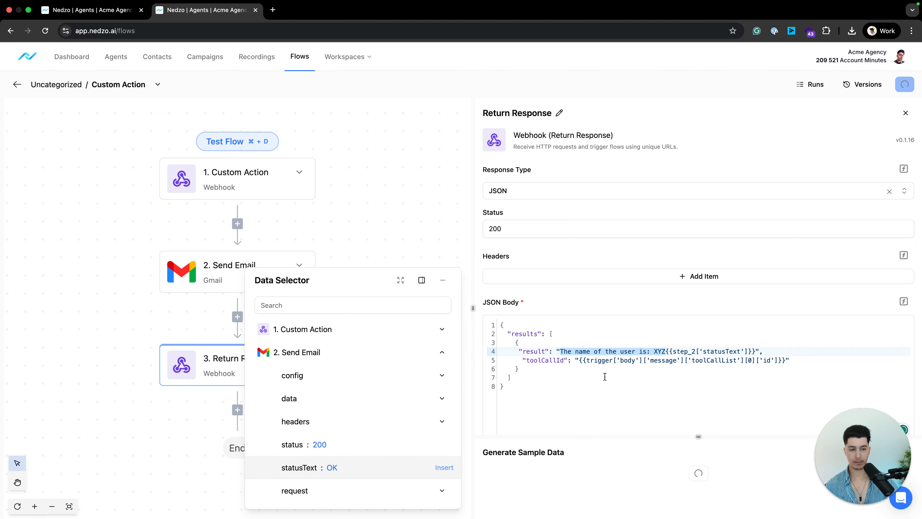
{"action": "left_click", "coordinate": [686, 350]}
{"action": "left_click_drag", "start_coordinate": [660, 350], "coordinate": [564, 352]}
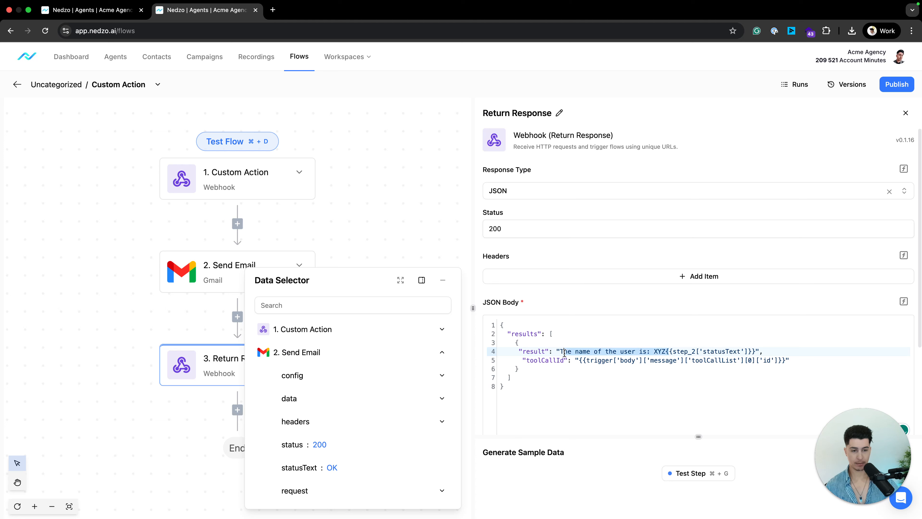
{"action": "key", "text": "BackSpace"}
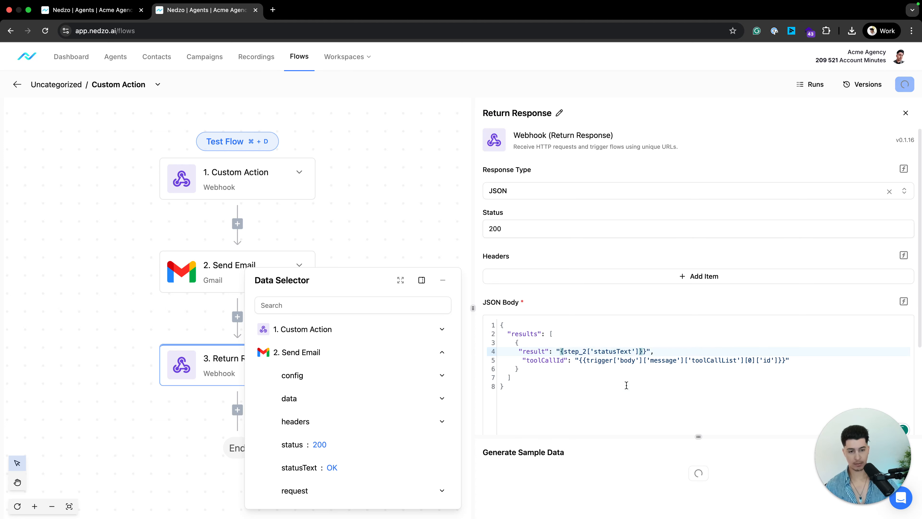
{"action": "left_click", "coordinate": [627, 385]}
Collapse the Data Selector and test the Return Response step successfully.
{"action": "mouse_move", "coordinate": [308, 466]}
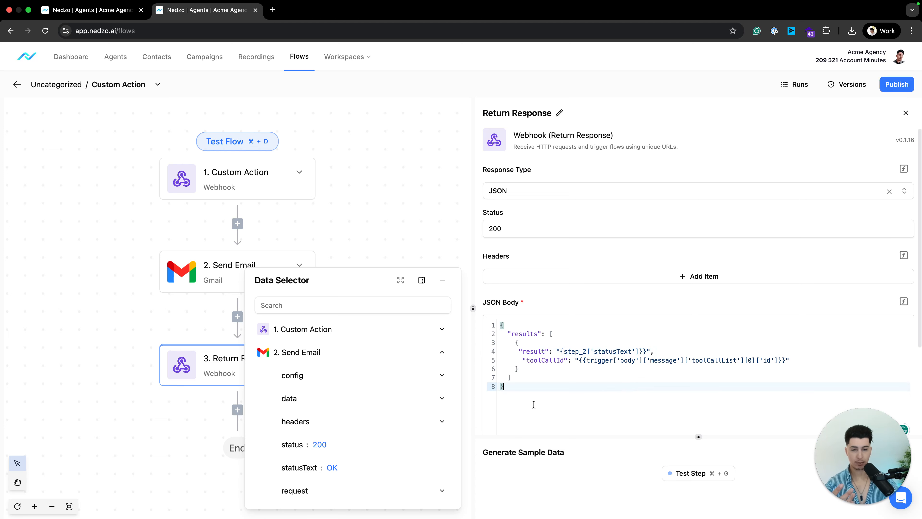
{"action": "left_click", "coordinate": [442, 280]}
{"action": "left_click", "coordinate": [713, 479]}
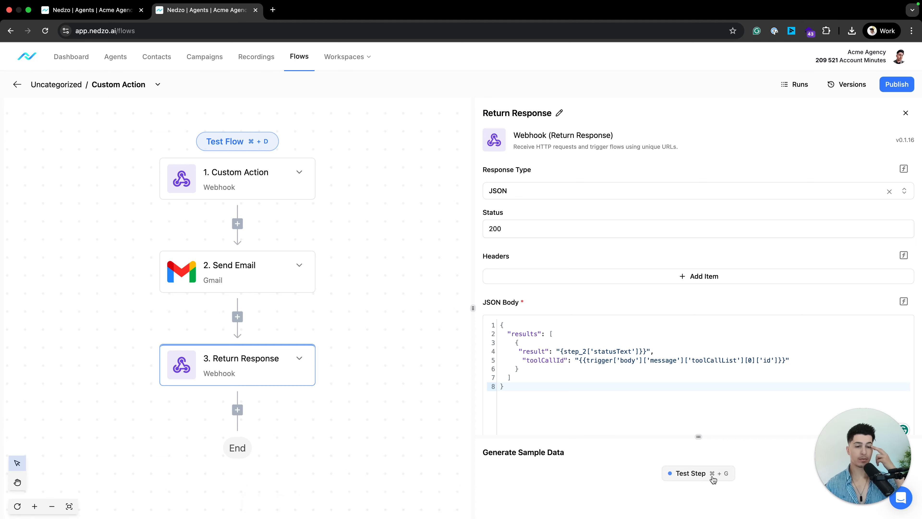
{"action": "scroll", "coordinate": [699, 461], "scroll_direction": "down", "scroll_amount": 5}
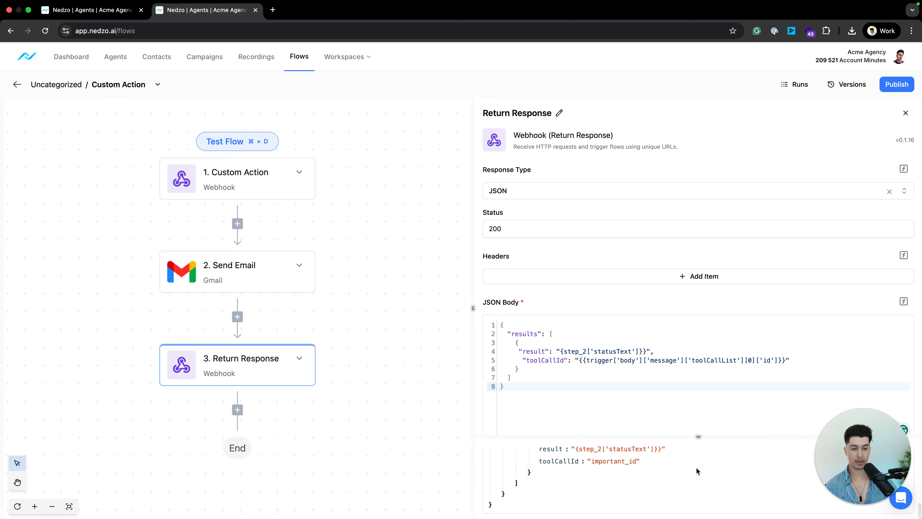
{"action": "scroll", "coordinate": [696, 467], "scroll_direction": "down", "scroll_amount": 2}
{"action": "left_click_drag", "start_coordinate": [504, 510], "coordinate": [537, 460]}
{"action": "left_click", "coordinate": [675, 496]}
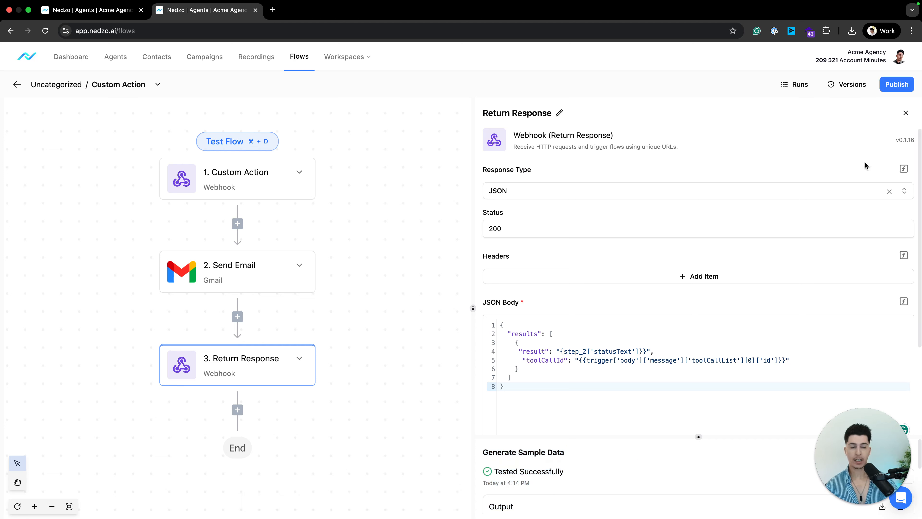
Rename the flow 'Custom Action - Send Onboarding Email' and publish it.
{"action": "left_click", "coordinate": [909, 86]}
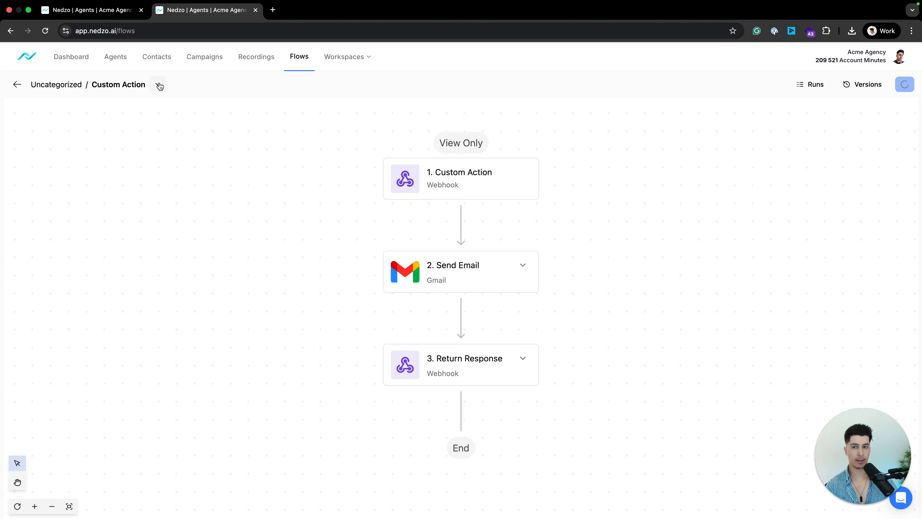
{"action": "left_click_drag", "start_coordinate": [92, 83], "coordinate": [104, 81]}
{"action": "key", "text": "Left"}
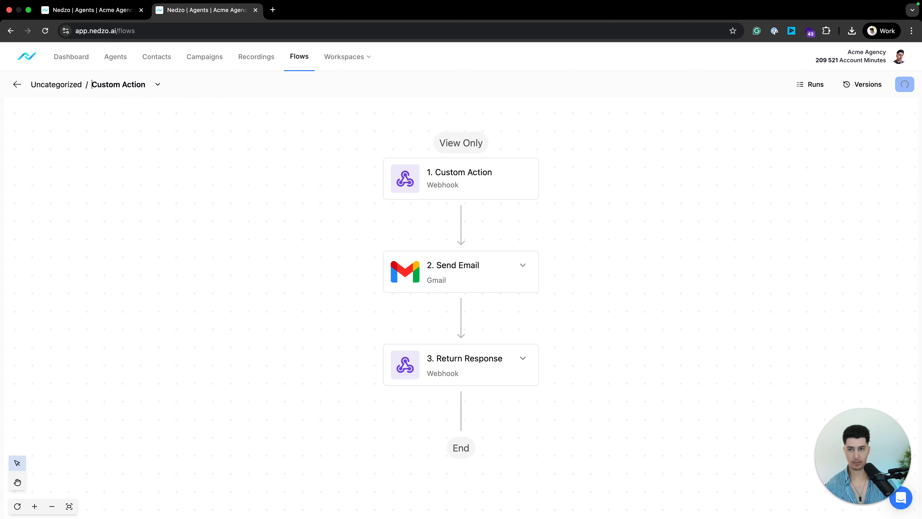
{"action": "type", "text": "Send"}
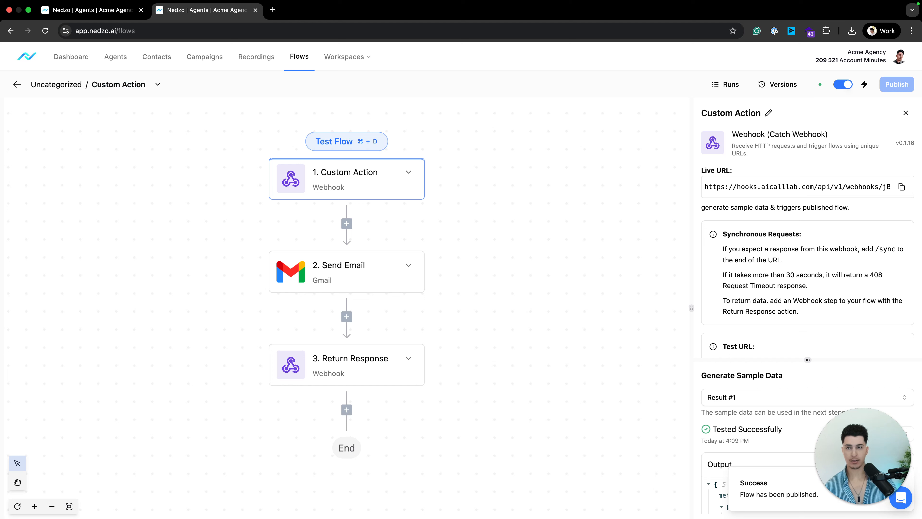
{"action": "type", "text": " - Send Onboarding Email"}
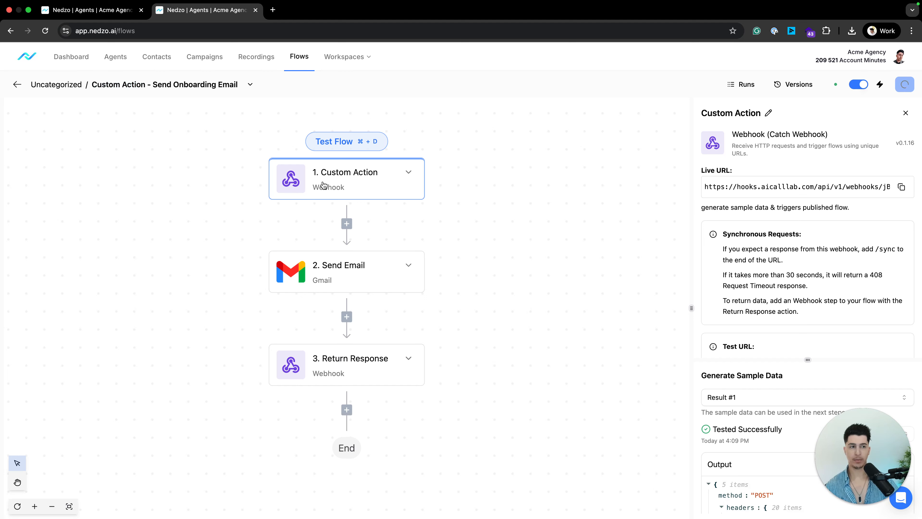
{"action": "left_click", "coordinate": [896, 84]}
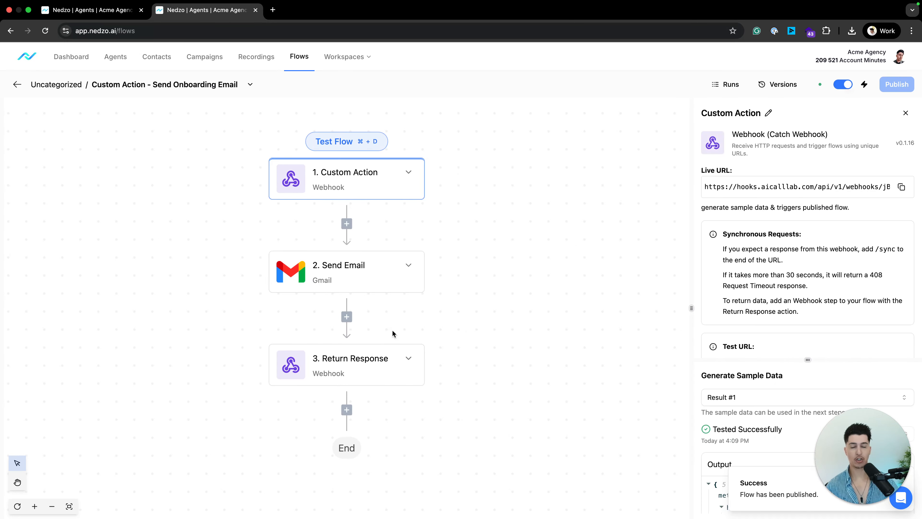
{"action": "left_click", "coordinate": [343, 223]}
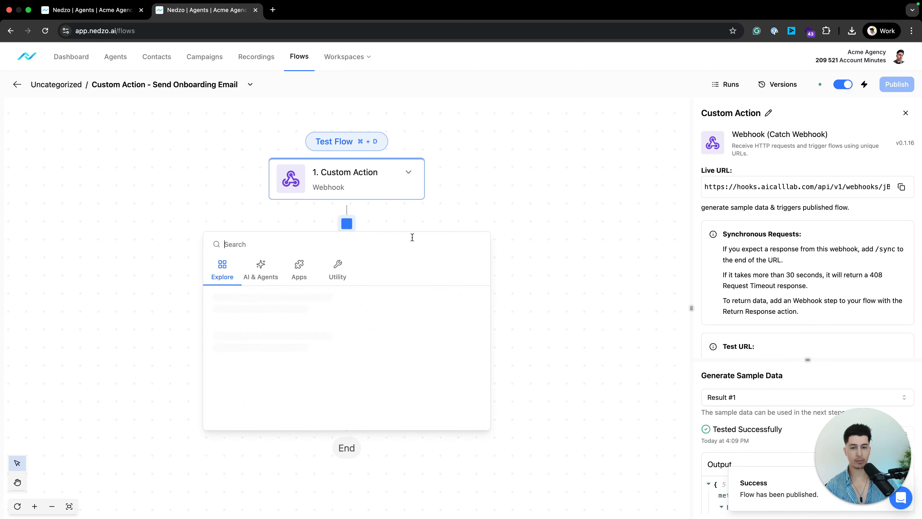
{"action": "left_click", "coordinate": [673, 422]}
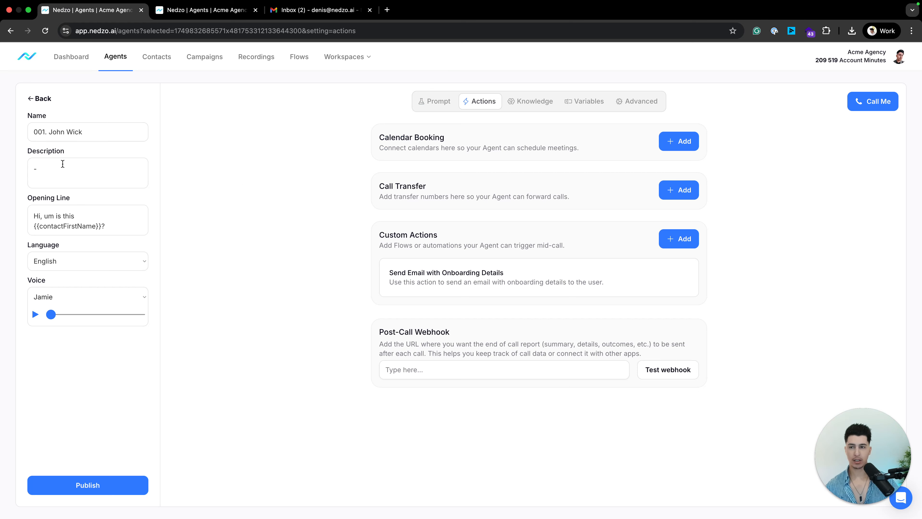
Place a test call to the agent with the caller's name and phone number.
{"action": "left_click", "coordinate": [874, 102]}
{"action": "left_click", "coordinate": [441, 138]}
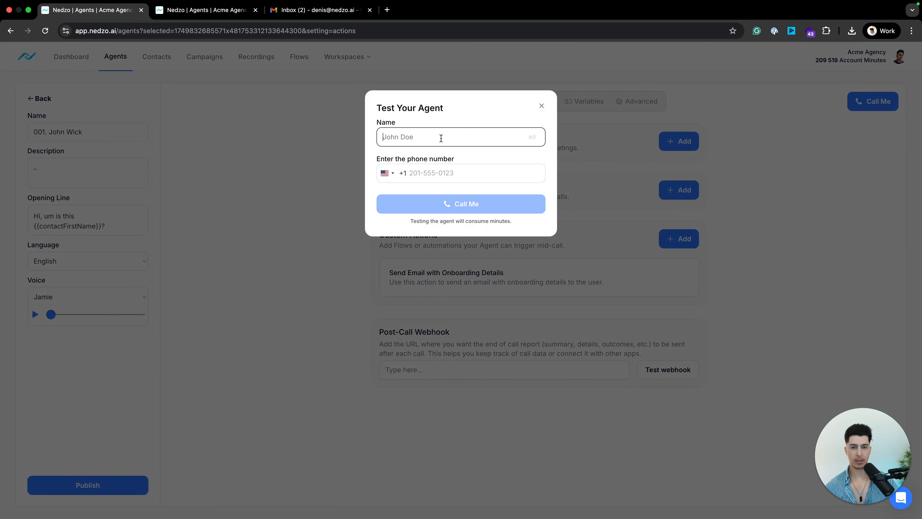
{"action": "type", "text": "Dennis"}
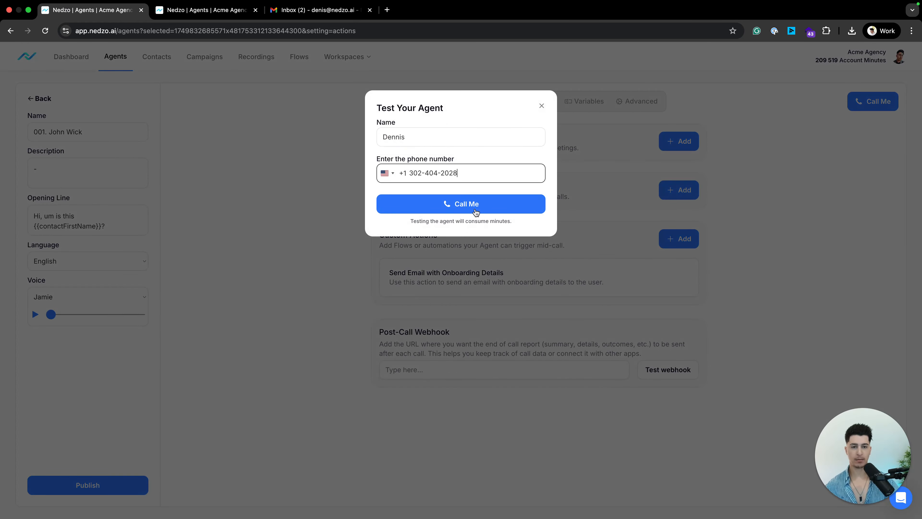
{"action": "left_click", "coordinate": [479, 212]}
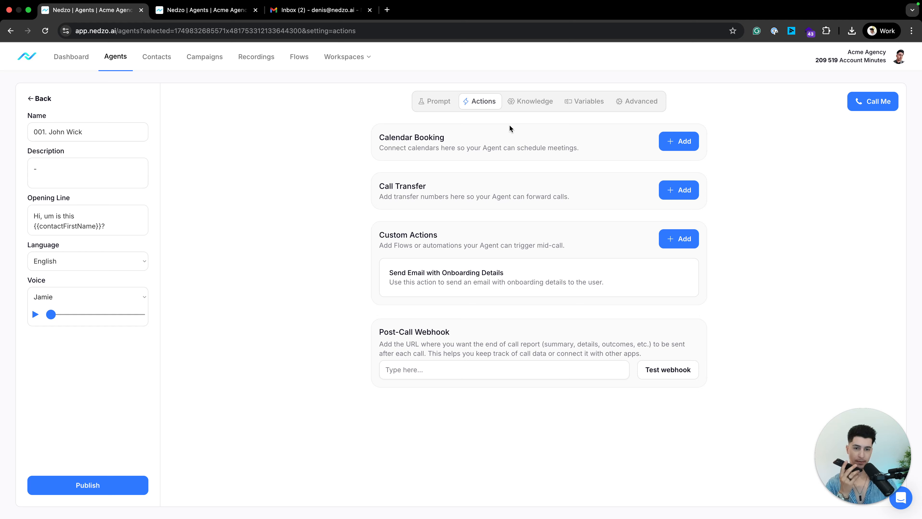
{"action": "left_click", "coordinate": [436, 104]}
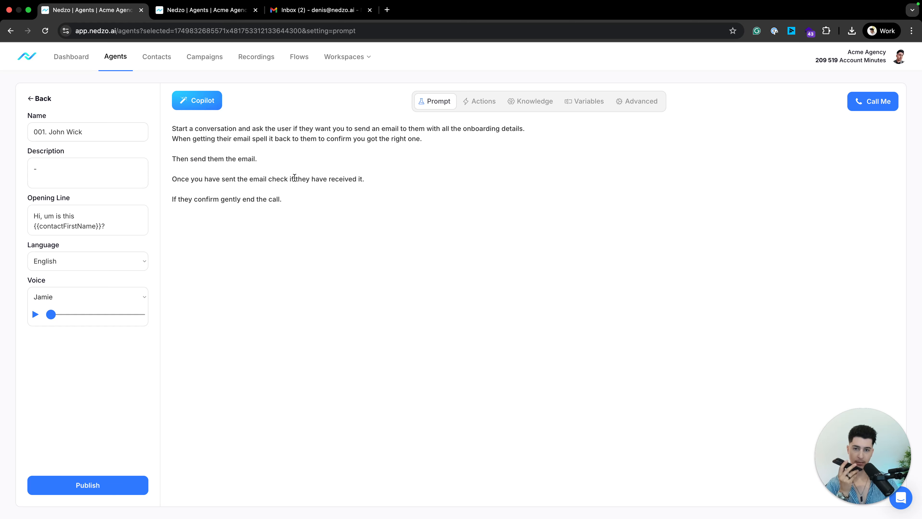
{"action": "left_click", "coordinate": [320, 196]}
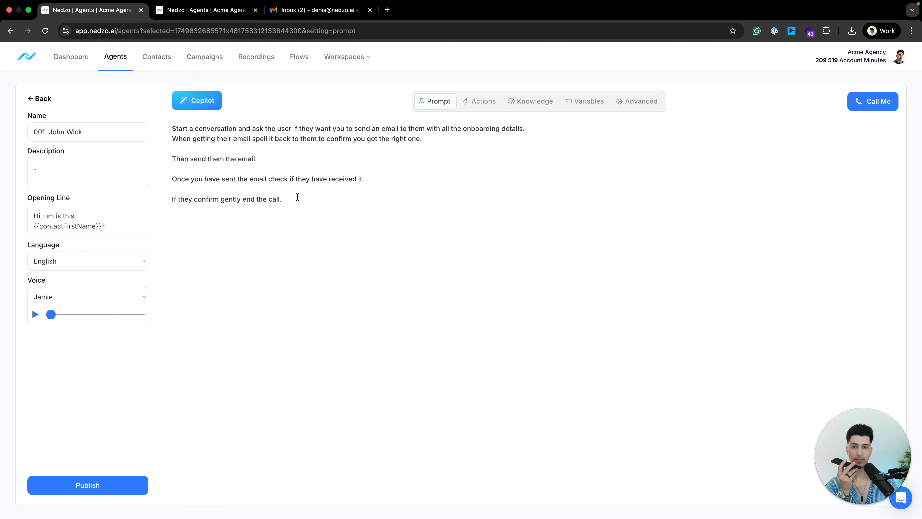
Check the flow run history and the Gmail inbox for the onboarding email.
{"action": "left_click", "coordinate": [299, 56]}
{"action": "left_click", "coordinate": [77, 133]}
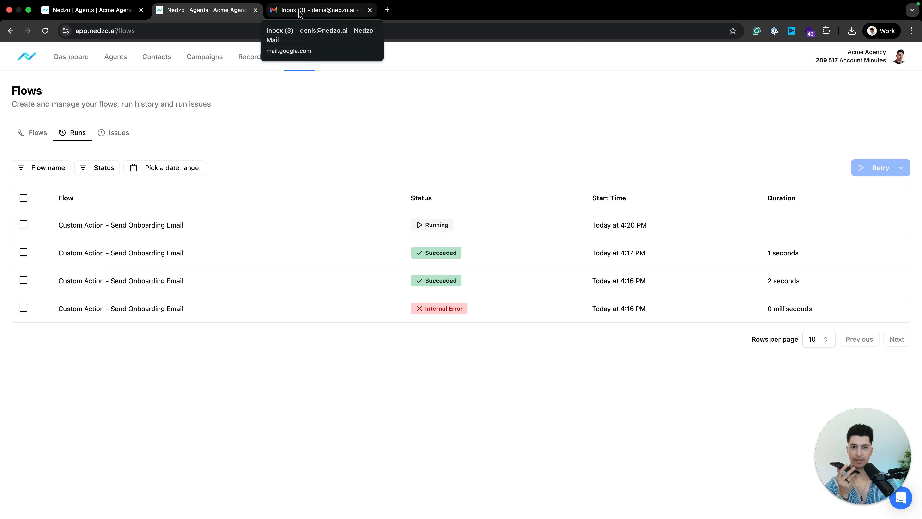
{"action": "left_click", "coordinate": [103, 27]}
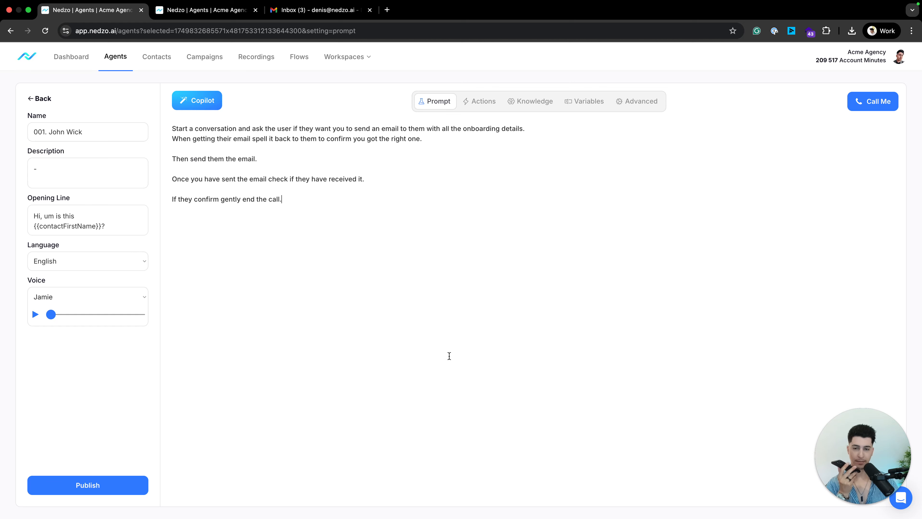
{"action": "left_click", "coordinate": [338, 10]}
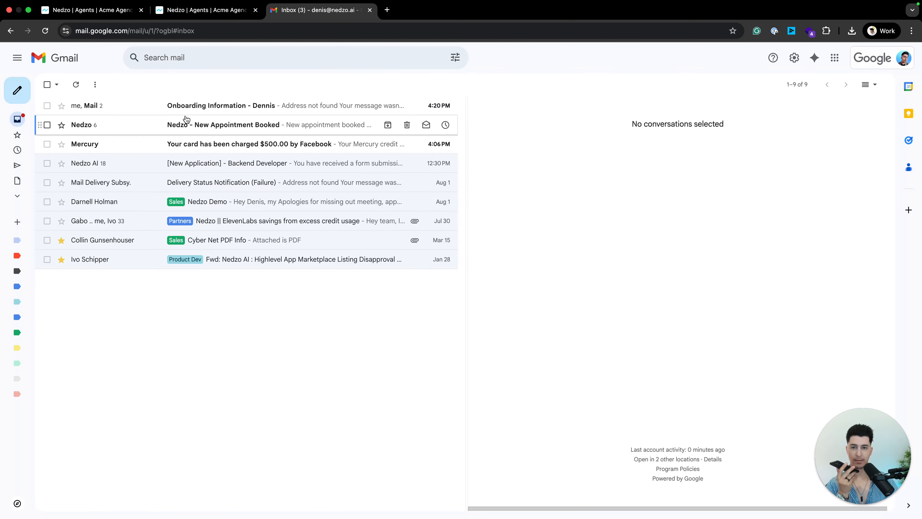
{"action": "left_click", "coordinate": [196, 8]}
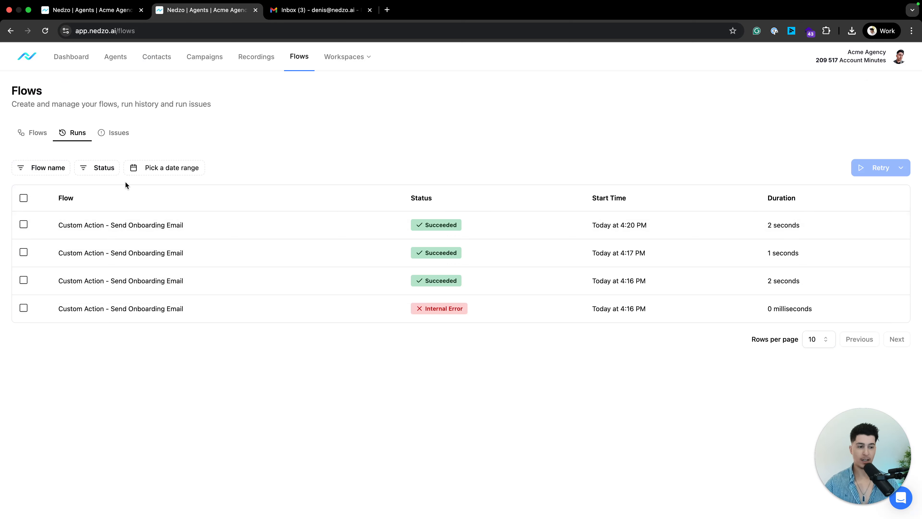
Open the newest run's details, then go back to the Flows list.
{"action": "left_click", "coordinate": [110, 223]}
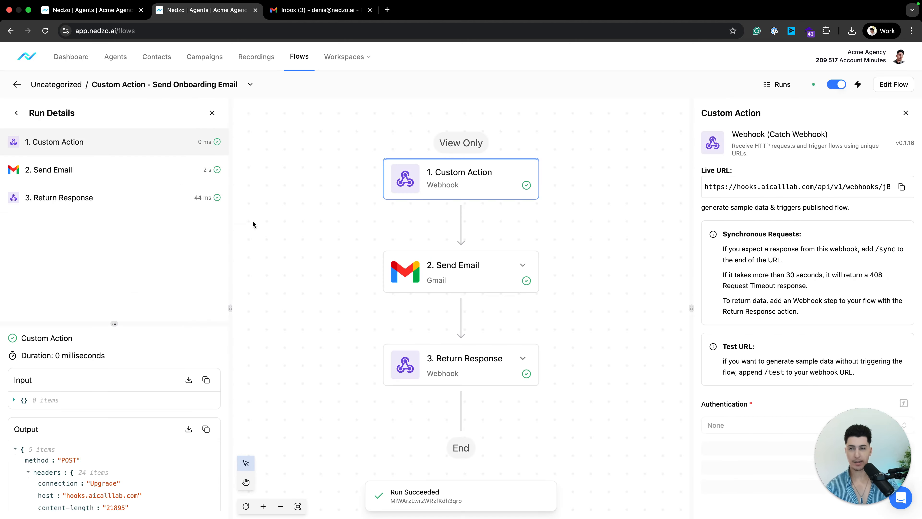
{"action": "left_click", "coordinate": [18, 84]}
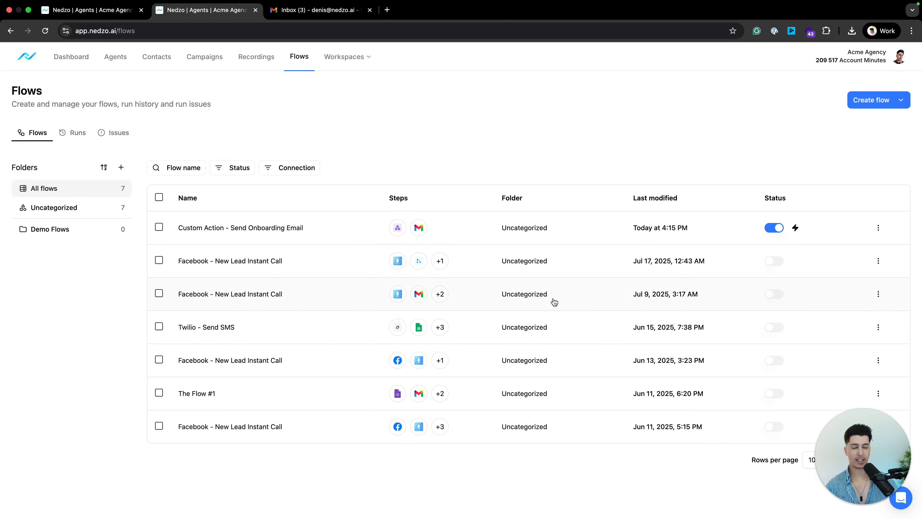